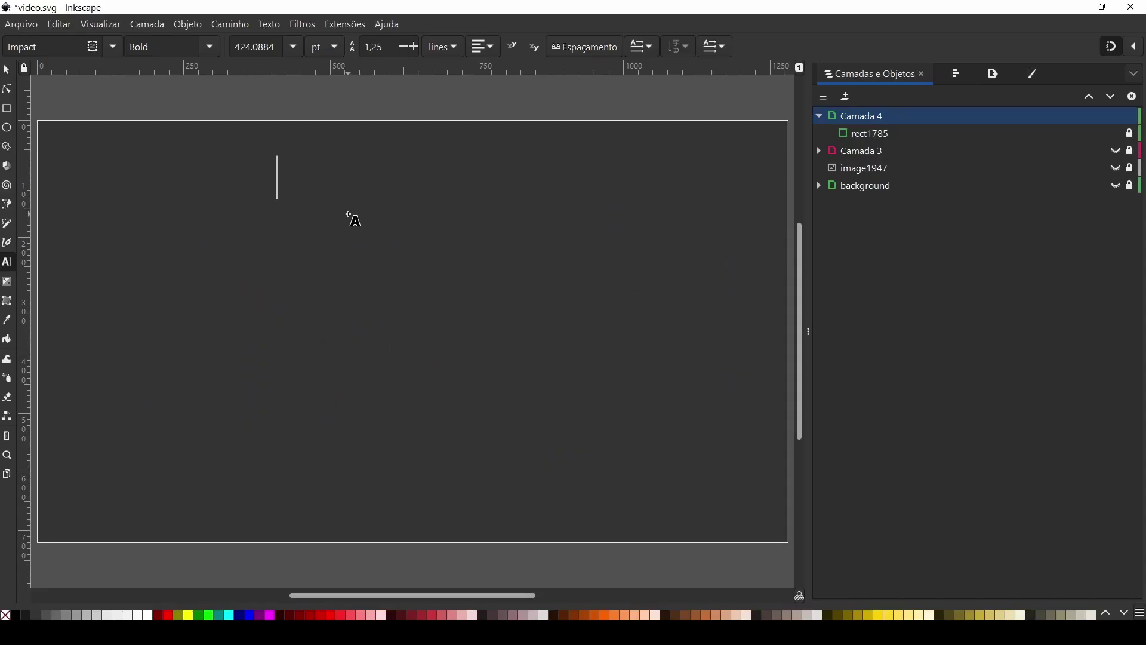
Type PERSPECTIVA in yellow Bebas Neue Bold 56 pt near the top of the dark page
{"action": "type", "text": "PERSPEC"}
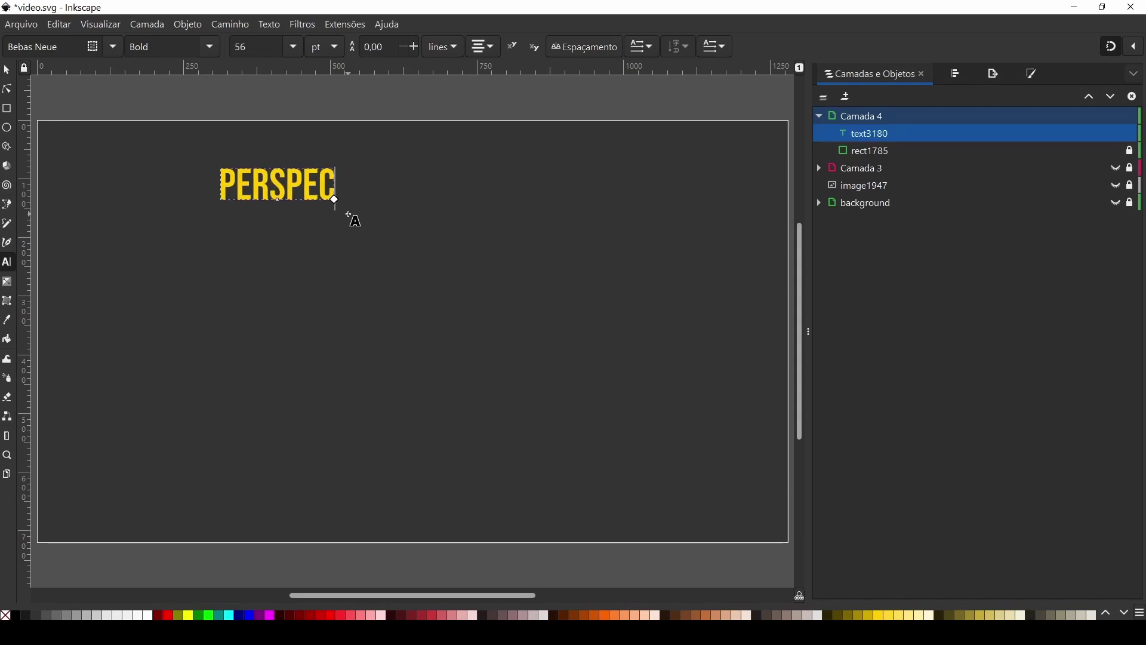
{"action": "type", "text": "TIVA"}
Convert the PERSPECTIVA text to paths and ungroup it into eleven separate letters
{"action": "left_click", "coordinate": [241, 24]}
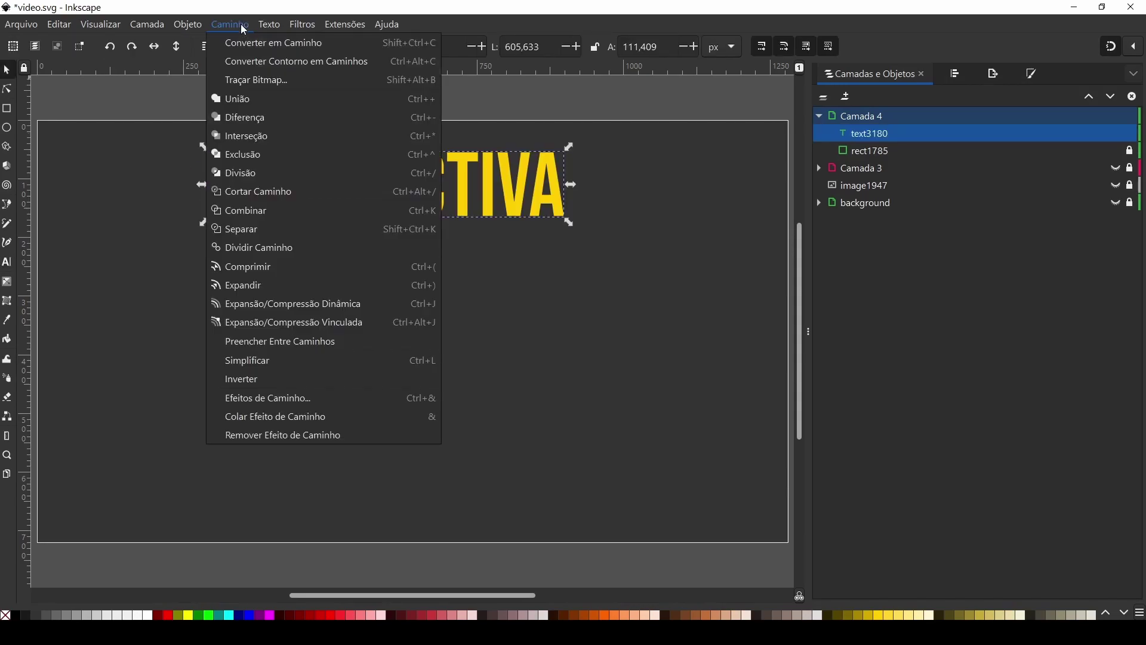
{"action": "left_click", "coordinate": [270, 45]}
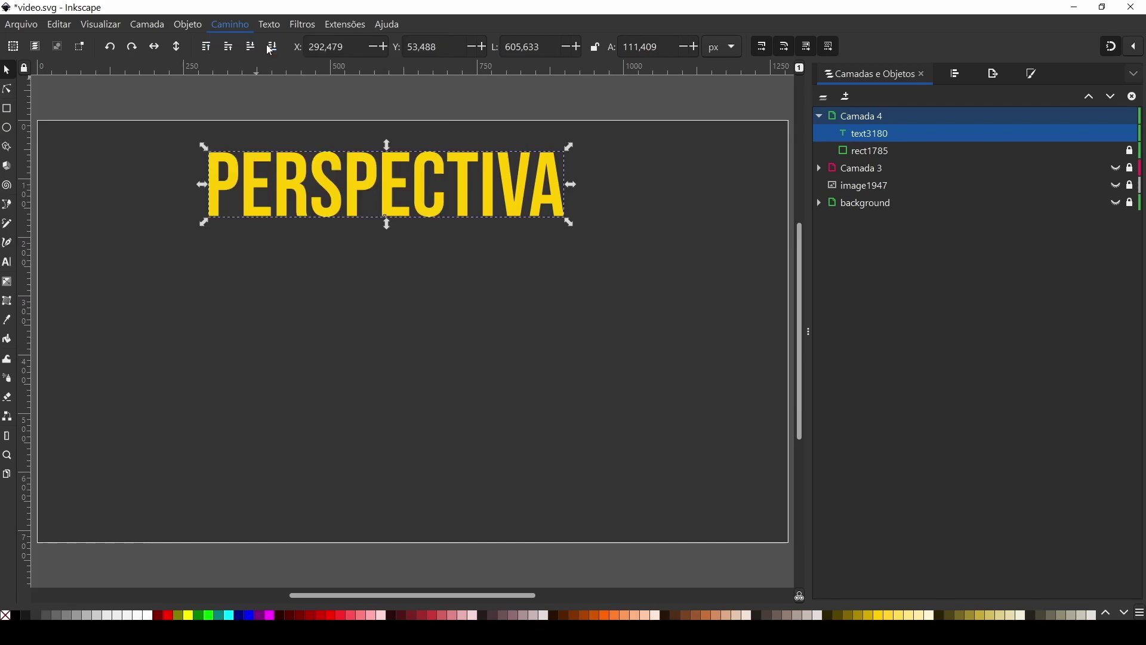
{"action": "left_click_drag", "start_coordinate": [363, 180], "coordinate": [362, 186]}
{"action": "right_click", "coordinate": [363, 192]}
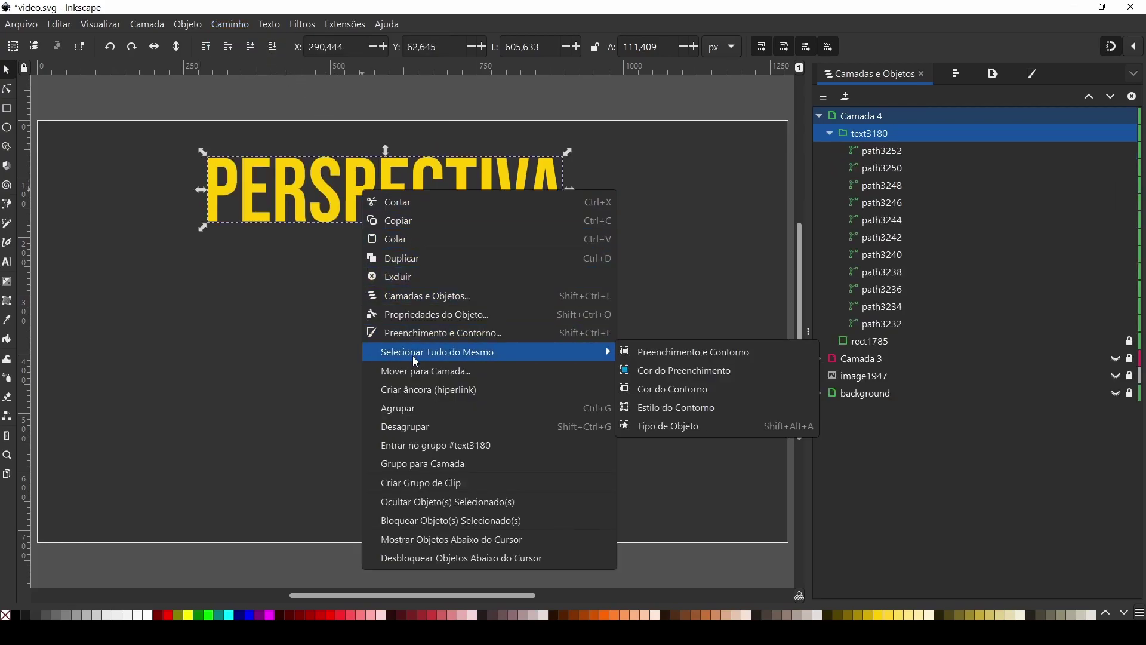
{"action": "left_click", "coordinate": [422, 427]}
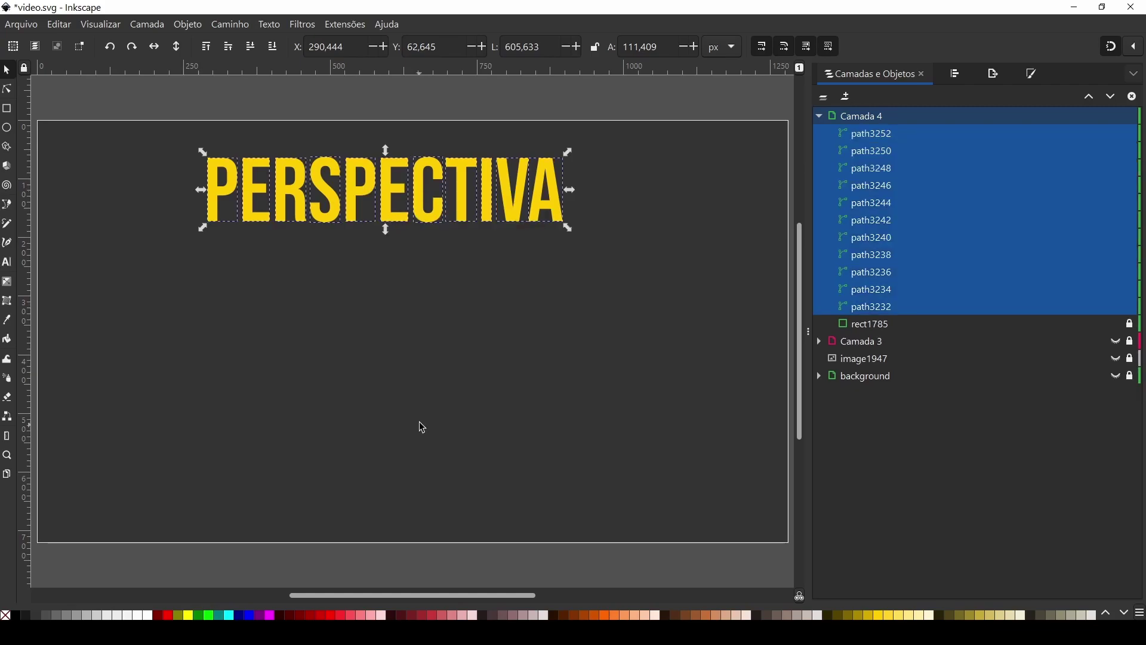
{"action": "left_click", "coordinate": [431, 281]}
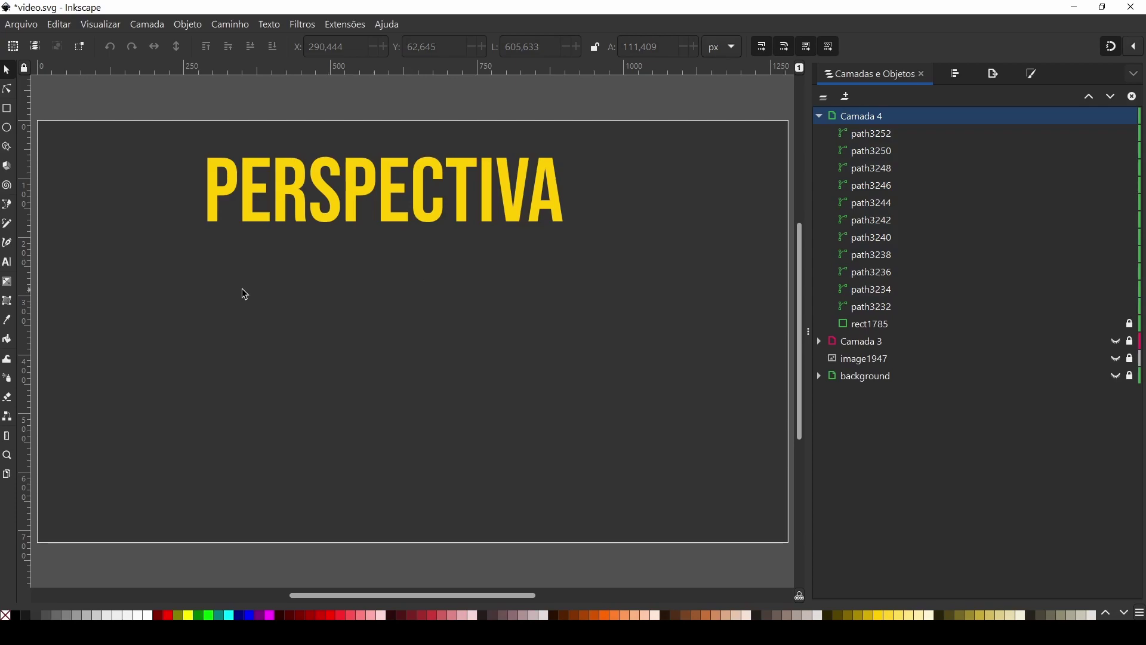
Draw a thin stroked vertical line through the stem of the letter E
{"action": "left_click", "coordinate": [7, 207]}
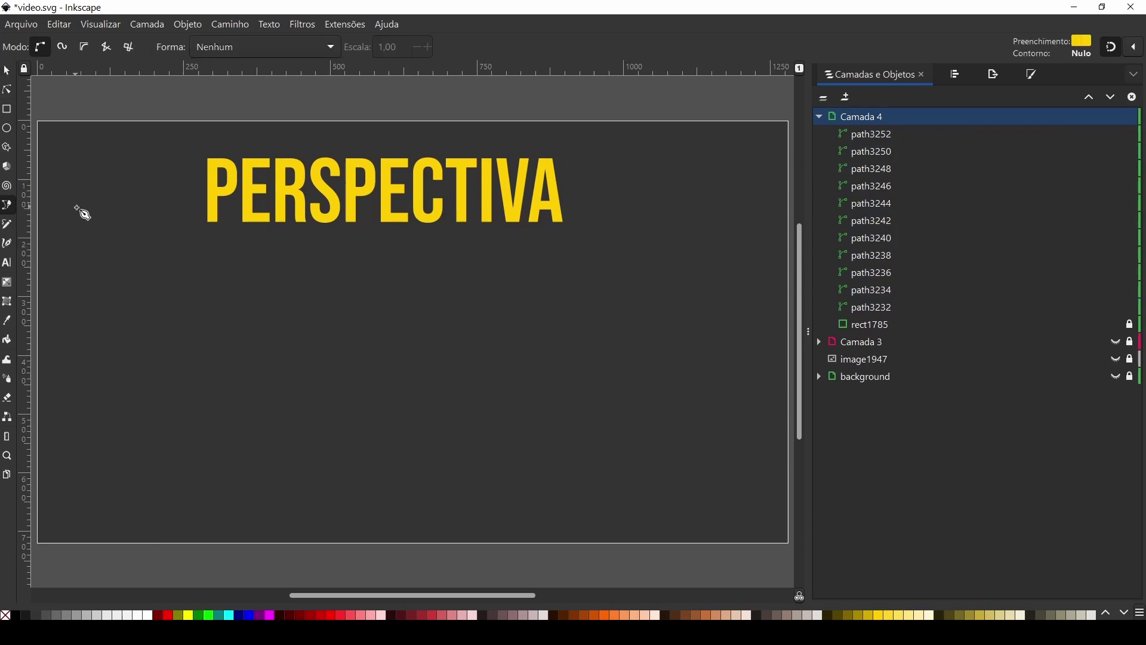
{"action": "left_click", "coordinate": [390, 145]}
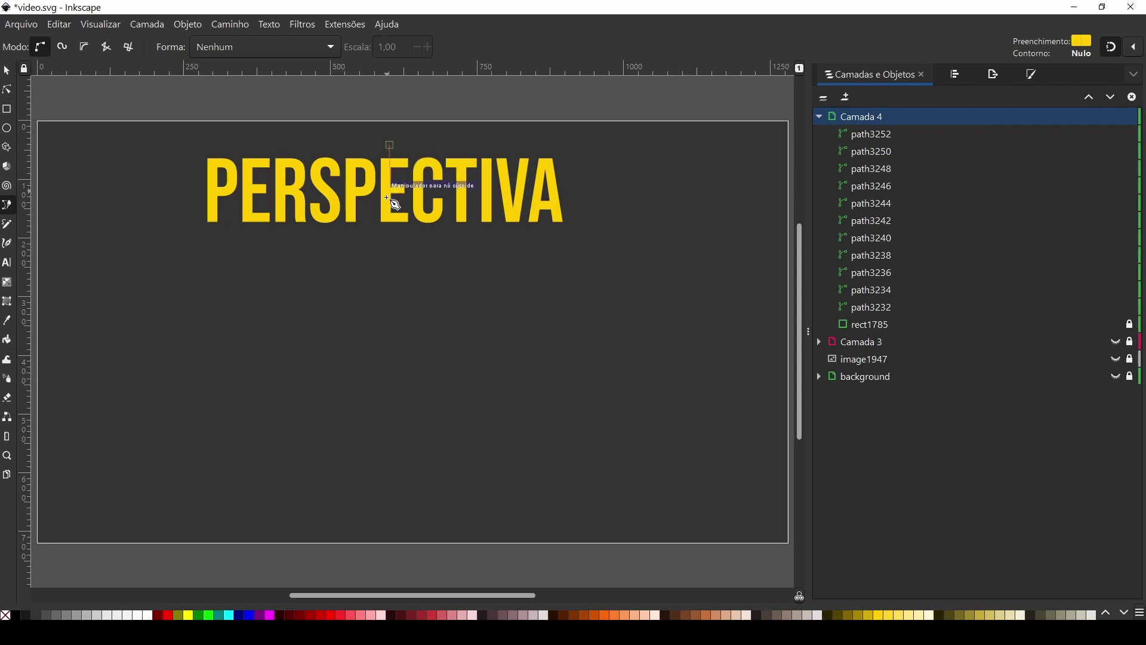
{"action": "double_click", "coordinate": [391, 246]}
{"action": "key", "text": "ctrl+shift+f"}
{"action": "right_click", "coordinate": [13, 615]}
{"action": "left_click", "coordinate": [92, 552]}
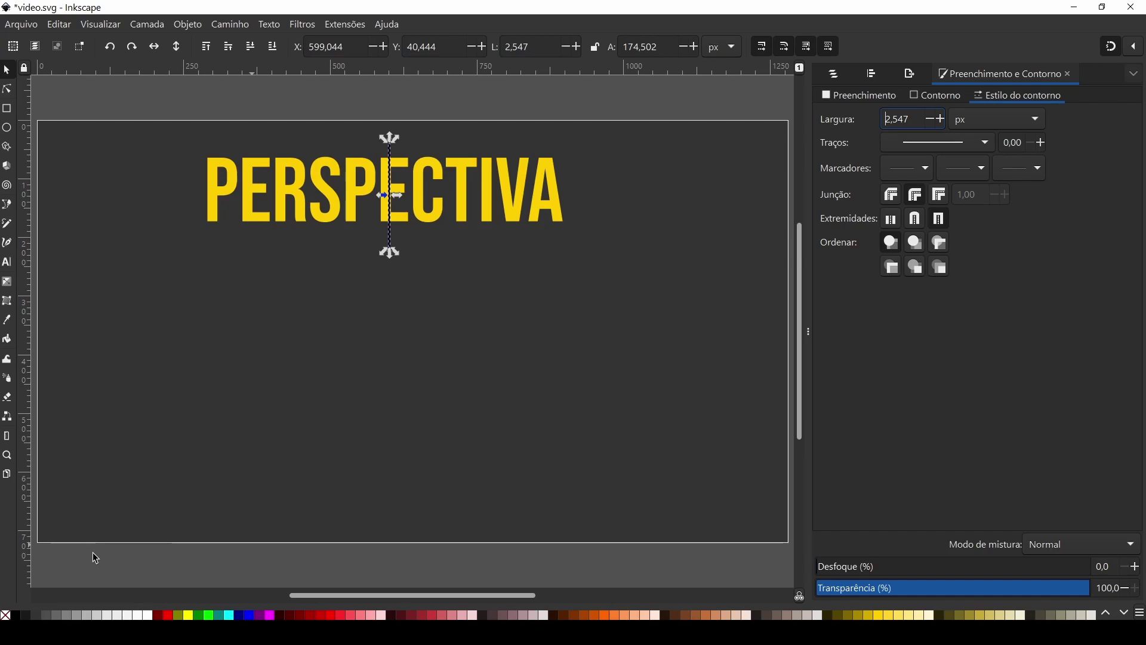
{"action": "left_click", "coordinate": [931, 121]}
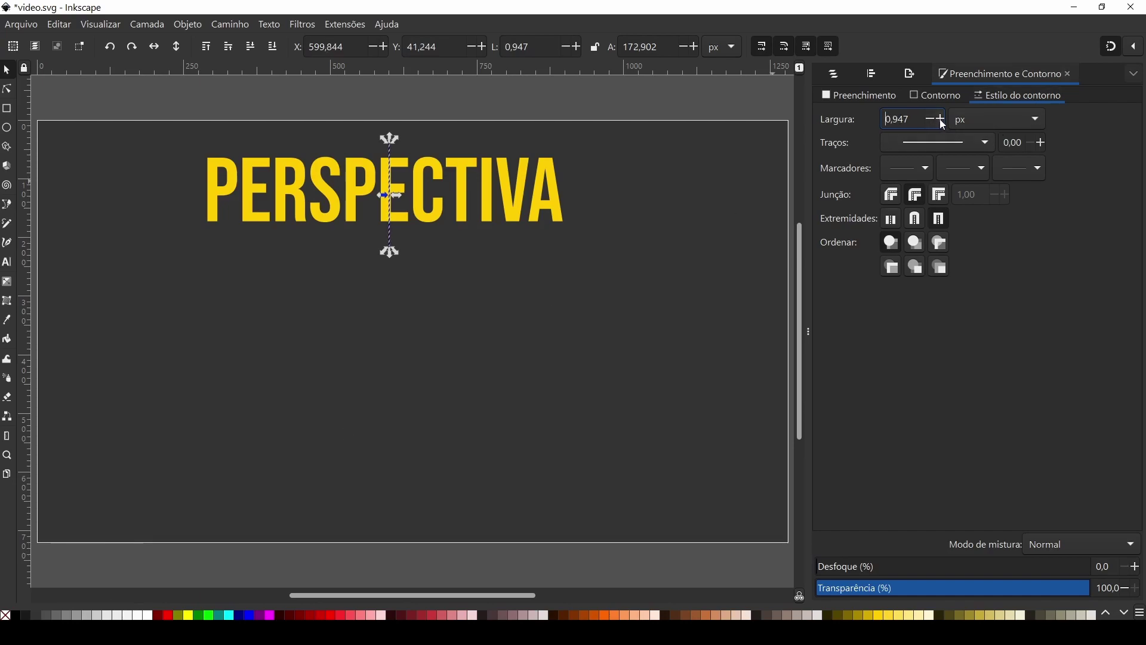
{"action": "left_click", "coordinate": [941, 119]}
{"action": "left_click", "coordinate": [941, 119]}
Divide the E with the line using Path > Division
{"action": "left_click", "coordinate": [384, 178]}
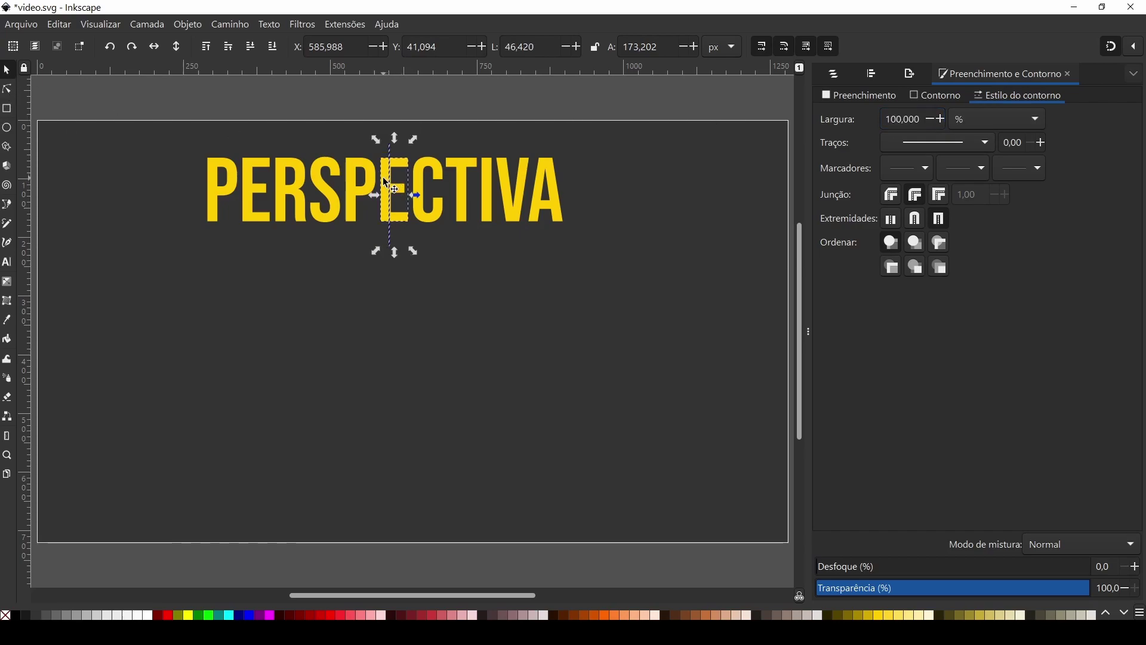
{"action": "left_click", "coordinate": [232, 23]}
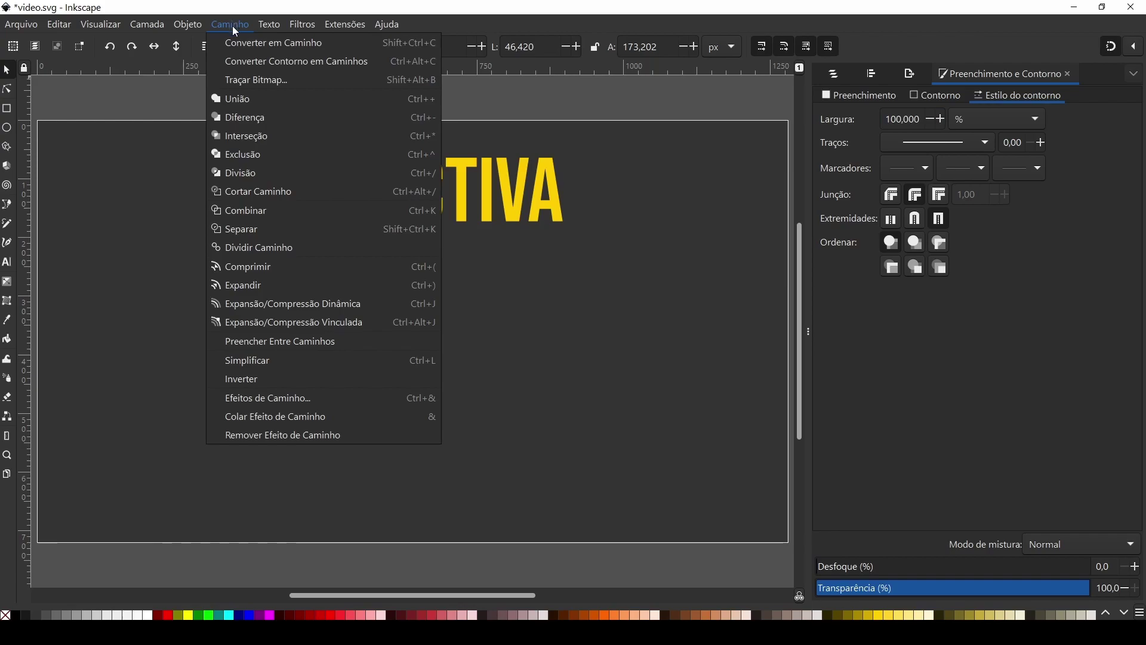
{"action": "left_click", "coordinate": [246, 172]}
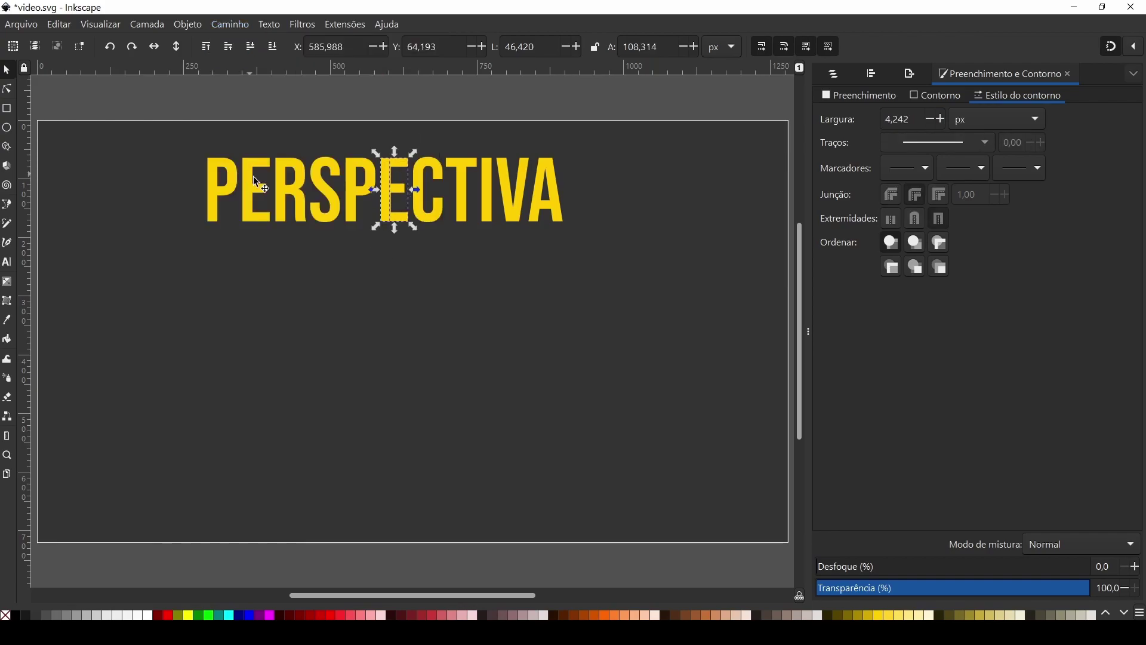
Fill the E's right piece and the letters CTIVA with lighter yellow #FFDD55
{"action": "left_click", "coordinate": [419, 249]}
{"action": "left_click_drag", "start_coordinate": [642, 253], "coordinate": [384, 137]}
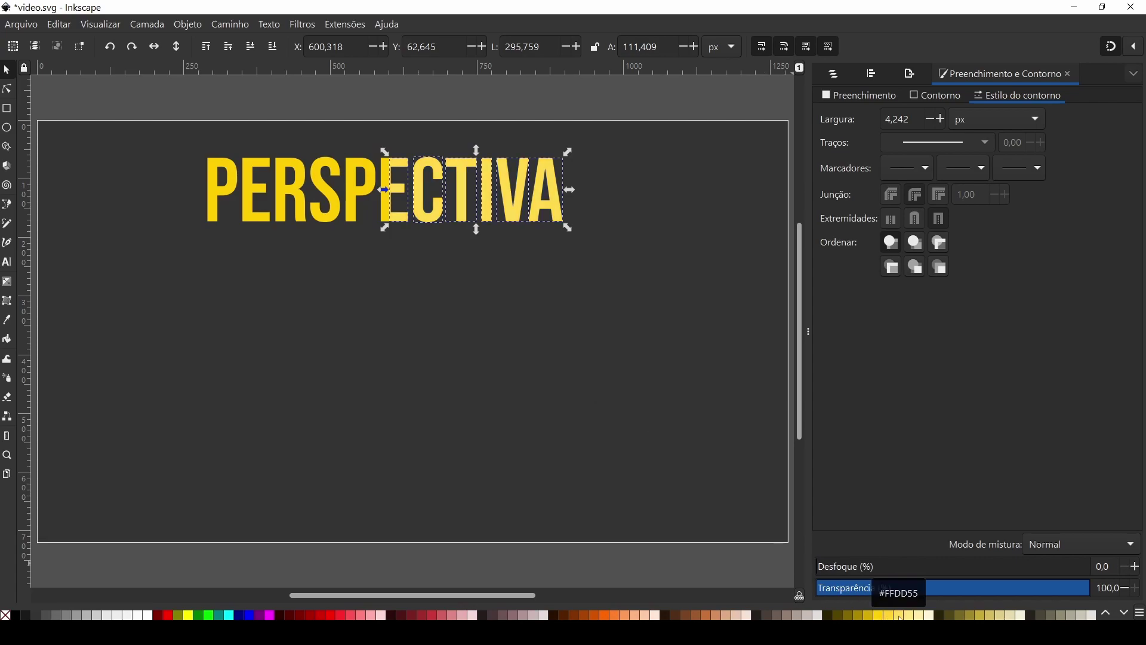
{"action": "left_click", "coordinate": [899, 617]}
{"action": "left_click", "coordinate": [387, 267]}
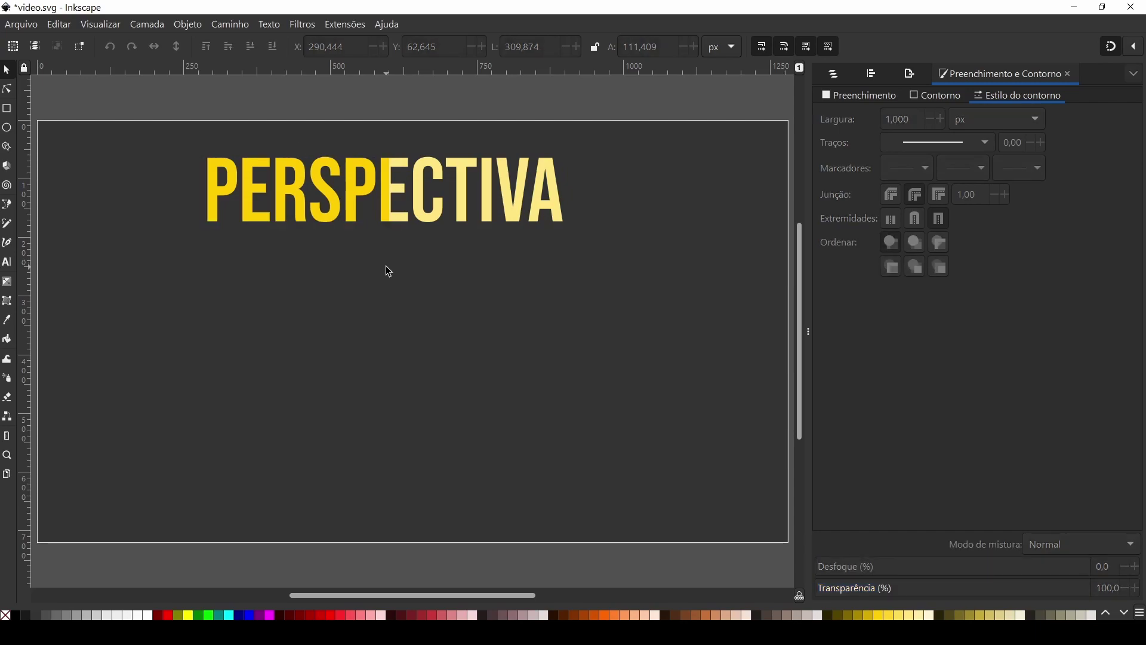
{"action": "left_click", "coordinate": [11, 115]}
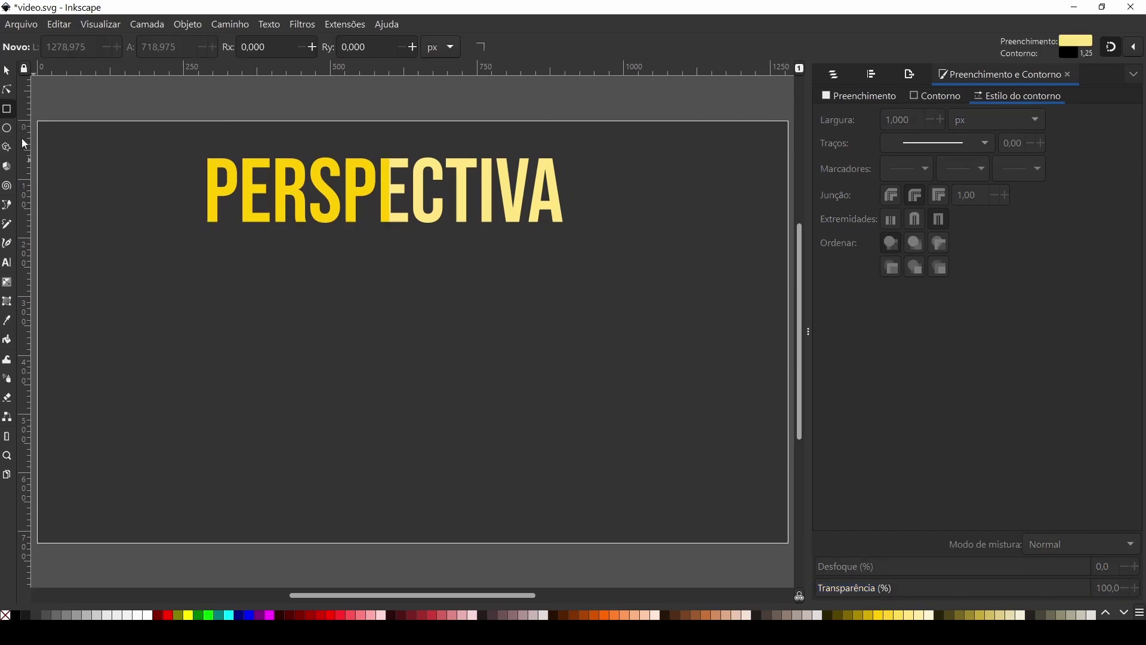
Draw a medium grey rectangle below the word, shift it right, and convert it to a path
{"action": "key", "text": "ctrl+v"}
{"action": "left_click_drag", "start_coordinate": [220, 312], "coordinate": [328, 369]}
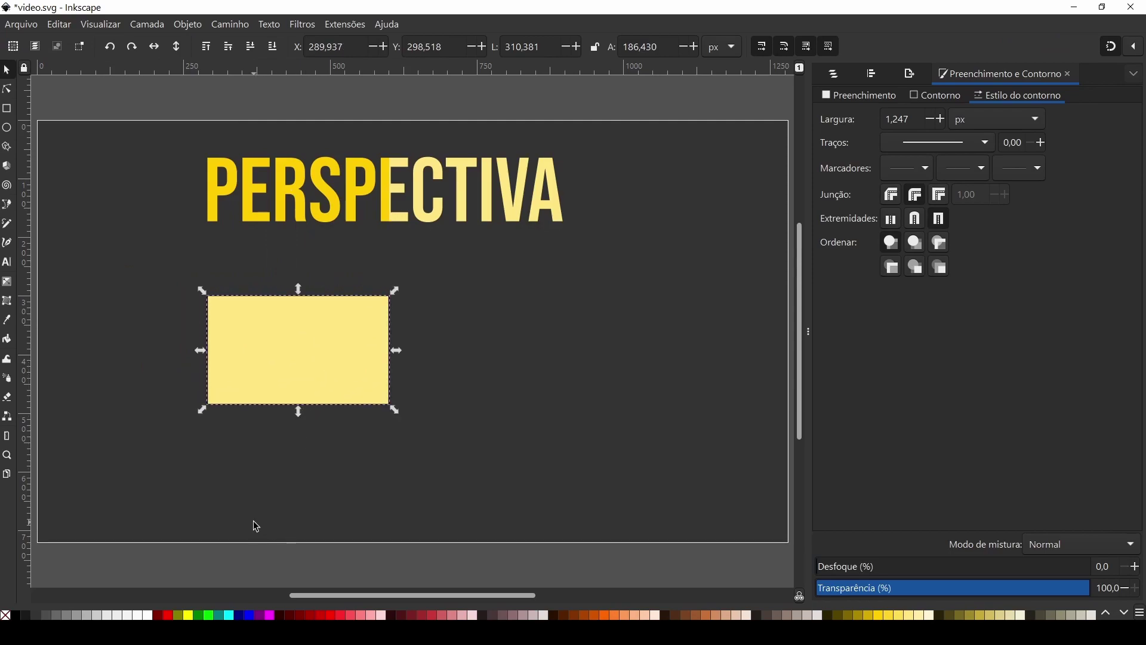
{"action": "left_click", "coordinate": [55, 617]}
{"action": "left_click_drag", "start_coordinate": [268, 310], "coordinate": [287, 314]}
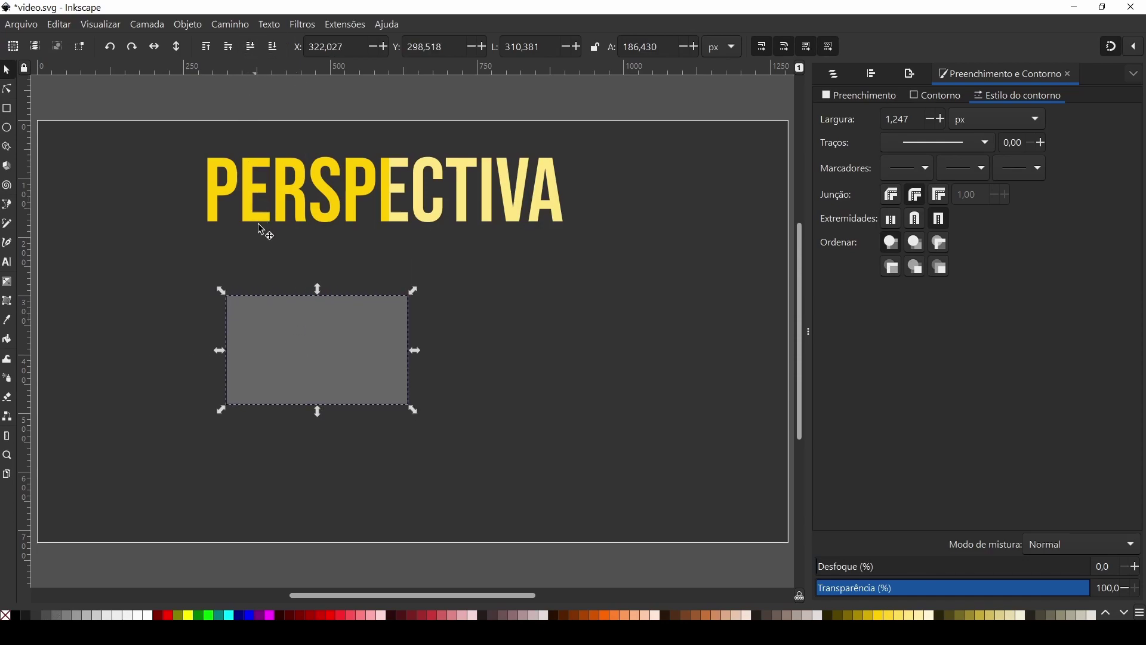
{"action": "left_click", "coordinate": [232, 25]}
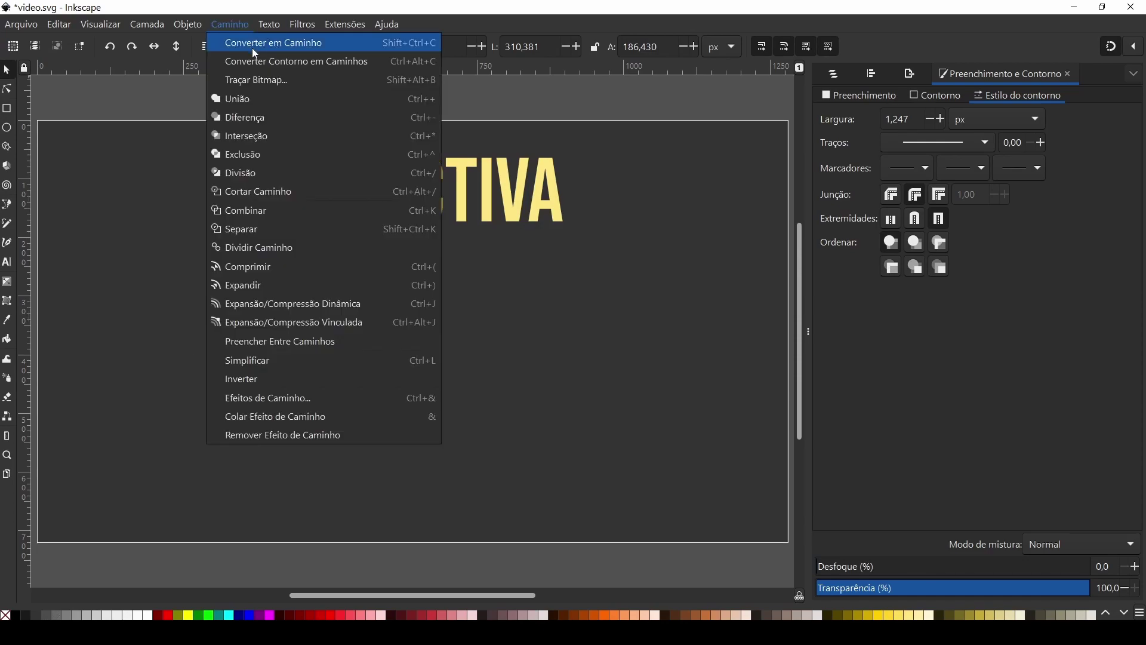
{"action": "left_click", "coordinate": [257, 48]}
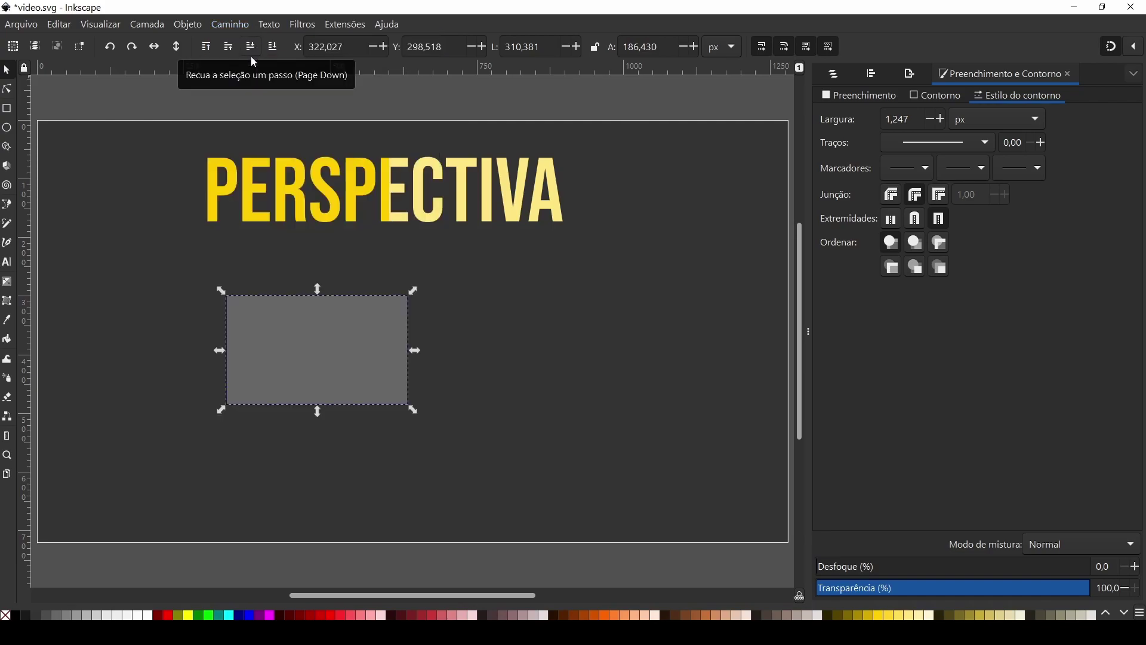
Pull the rectangle's two left nodes closer together to make a left-tapering trapezoid
{"action": "left_click", "coordinate": [12, 93]}
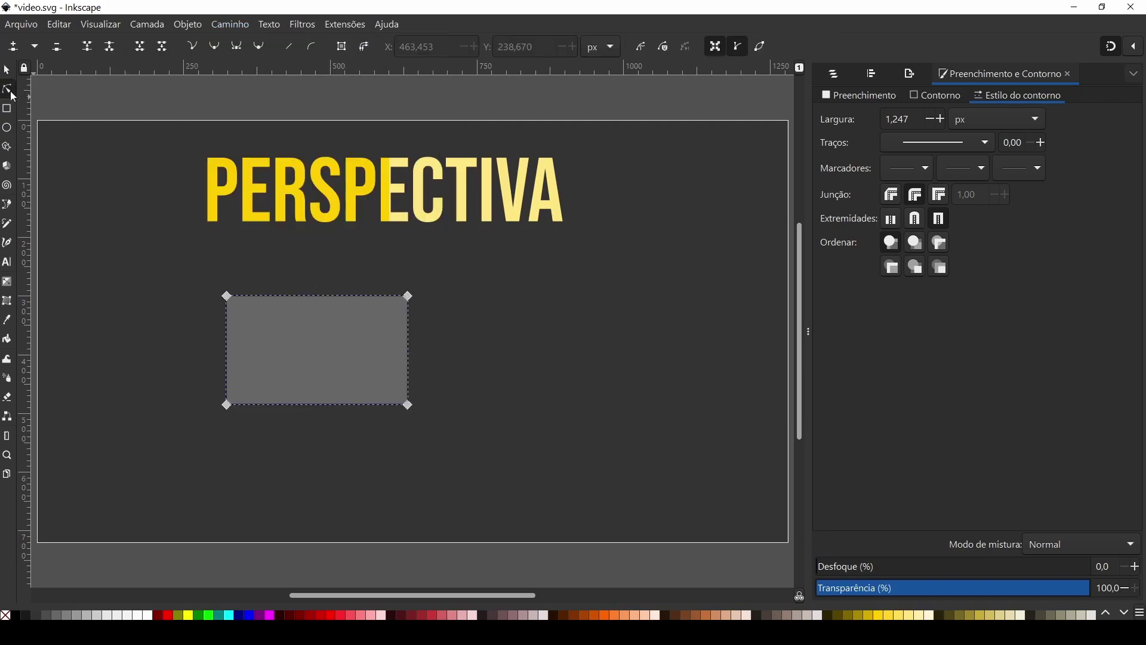
{"action": "left_click_drag", "start_coordinate": [199, 275], "coordinate": [265, 437]}
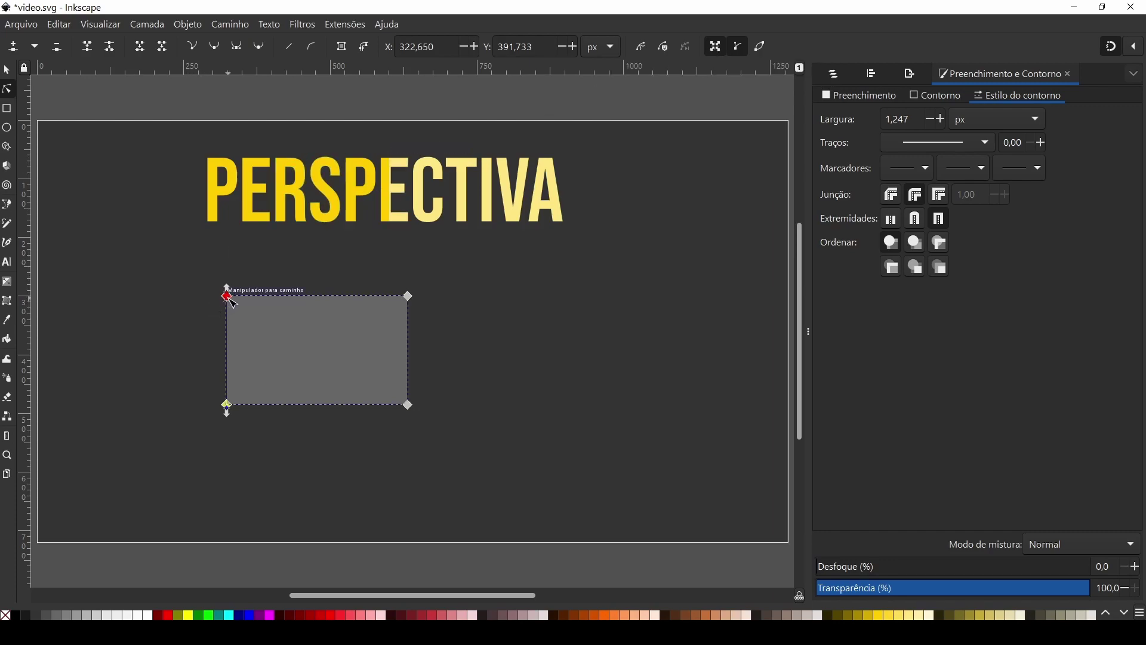
{"action": "left_click_drag", "start_coordinate": [230, 298], "coordinate": [232, 309]}
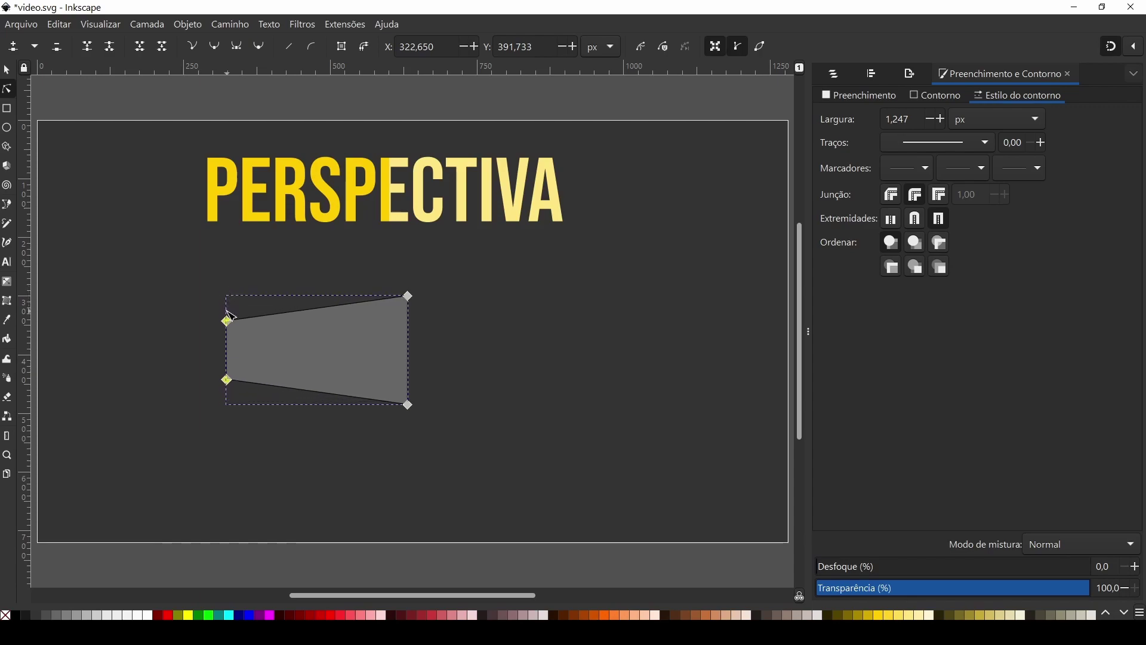
{"action": "left_click_drag", "start_coordinate": [230, 309], "coordinate": [231, 317]}
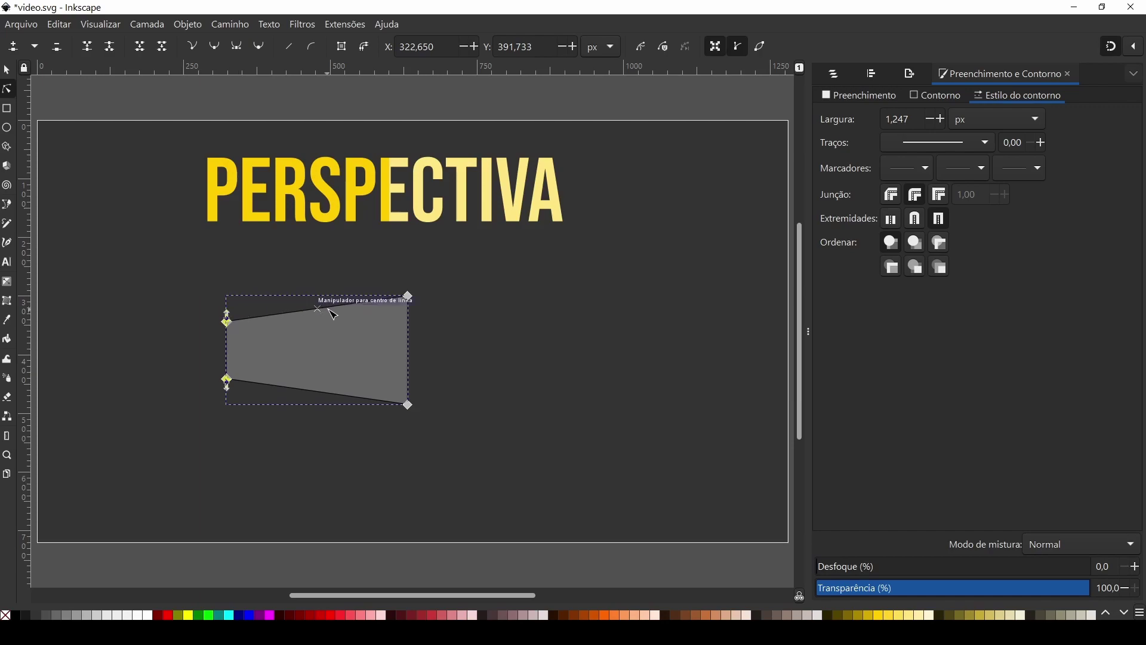
{"action": "left_click", "coordinate": [8, 71]}
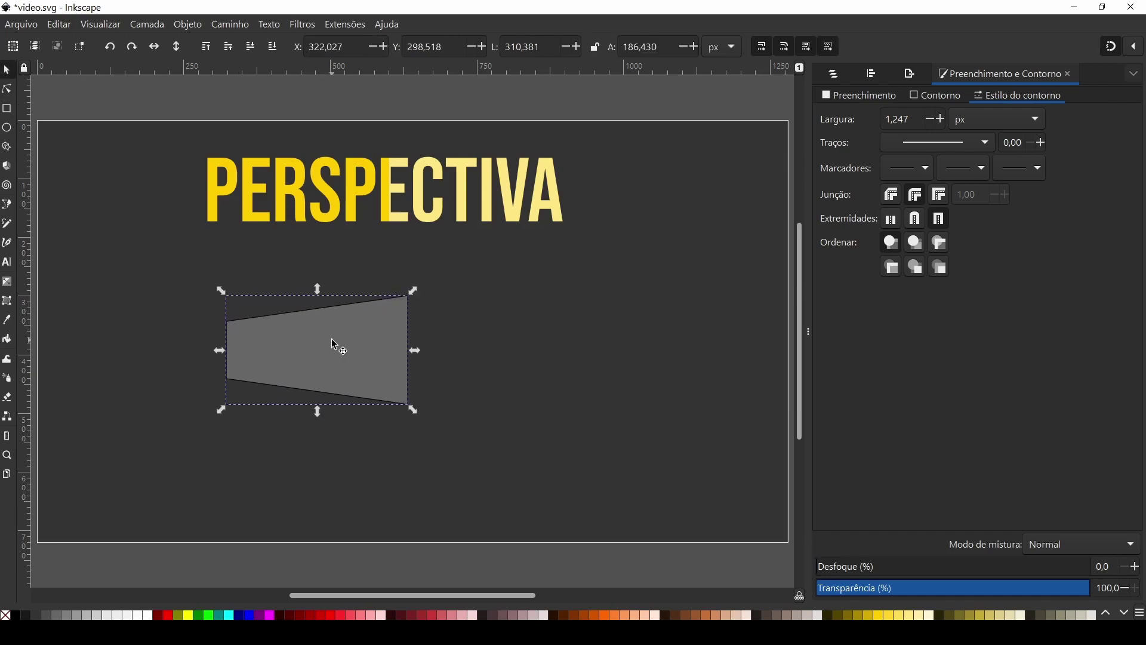
Paste a horizontally mirrored copy of the trapezoid and snap it beside the original
{"action": "left_click_drag", "start_coordinate": [335, 345], "coordinate": [301, 353]}
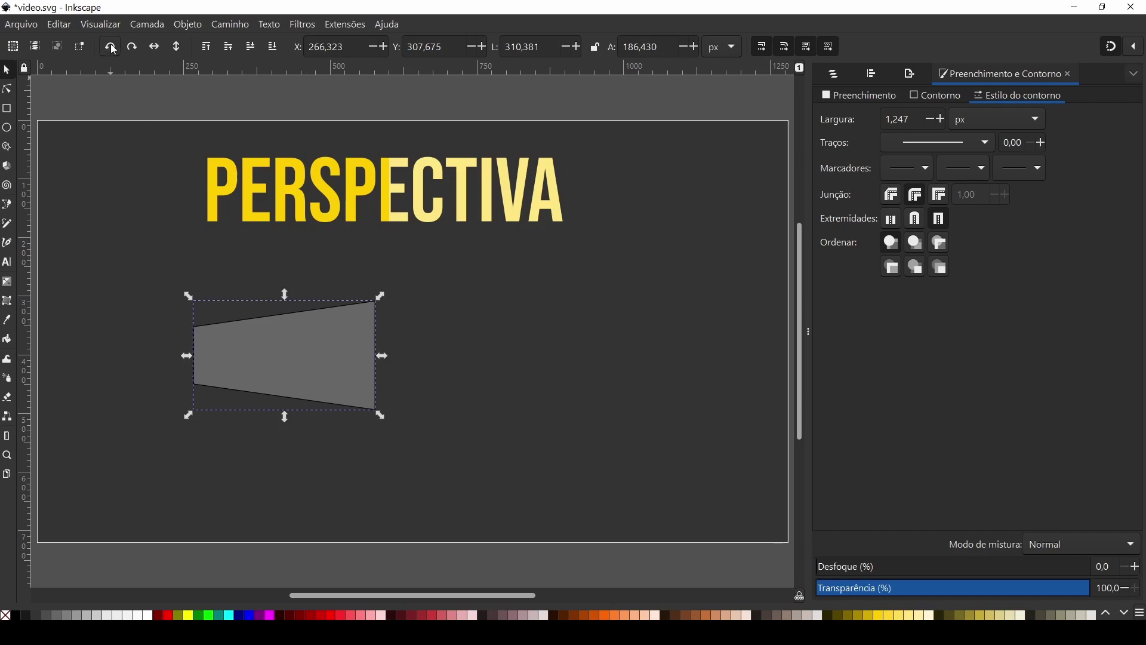
{"action": "left_click", "coordinate": [60, 24]}
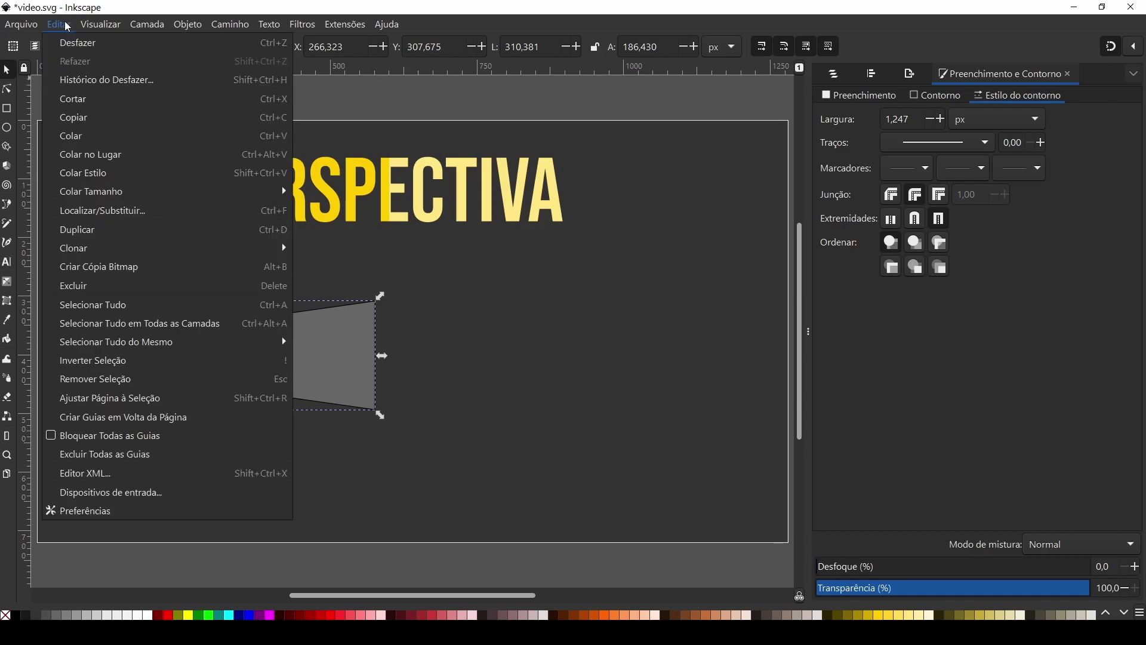
{"action": "left_click", "coordinate": [133, 155]}
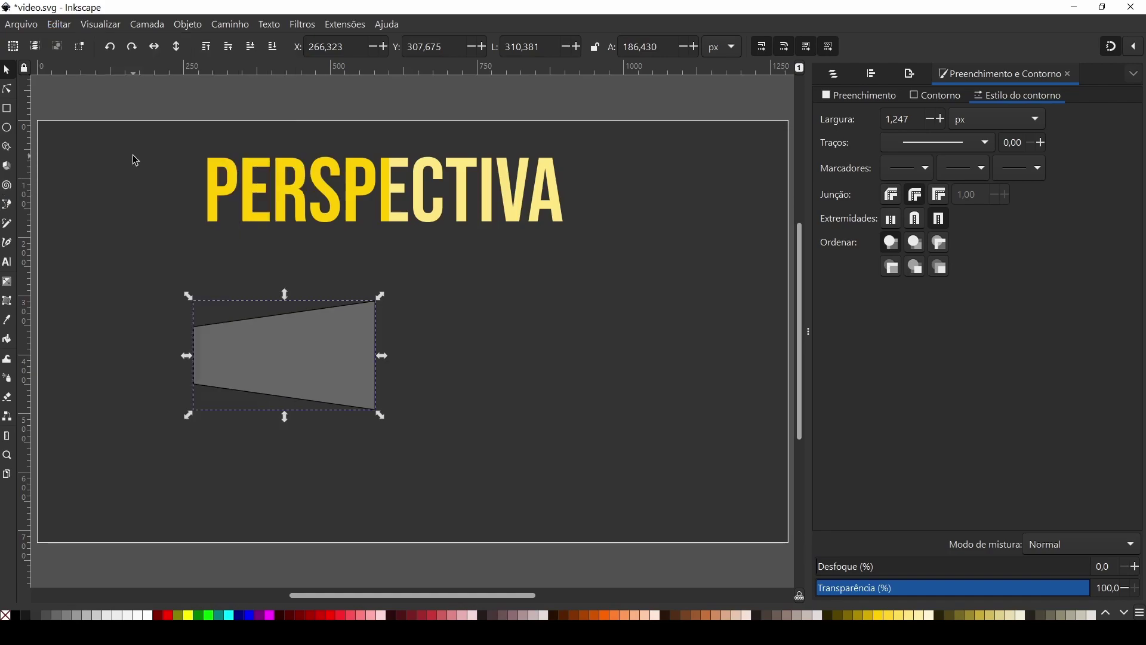
{"action": "left_click", "coordinate": [154, 48]}
{"action": "left_click_drag", "start_coordinate": [230, 337], "coordinate": [412, 336]}
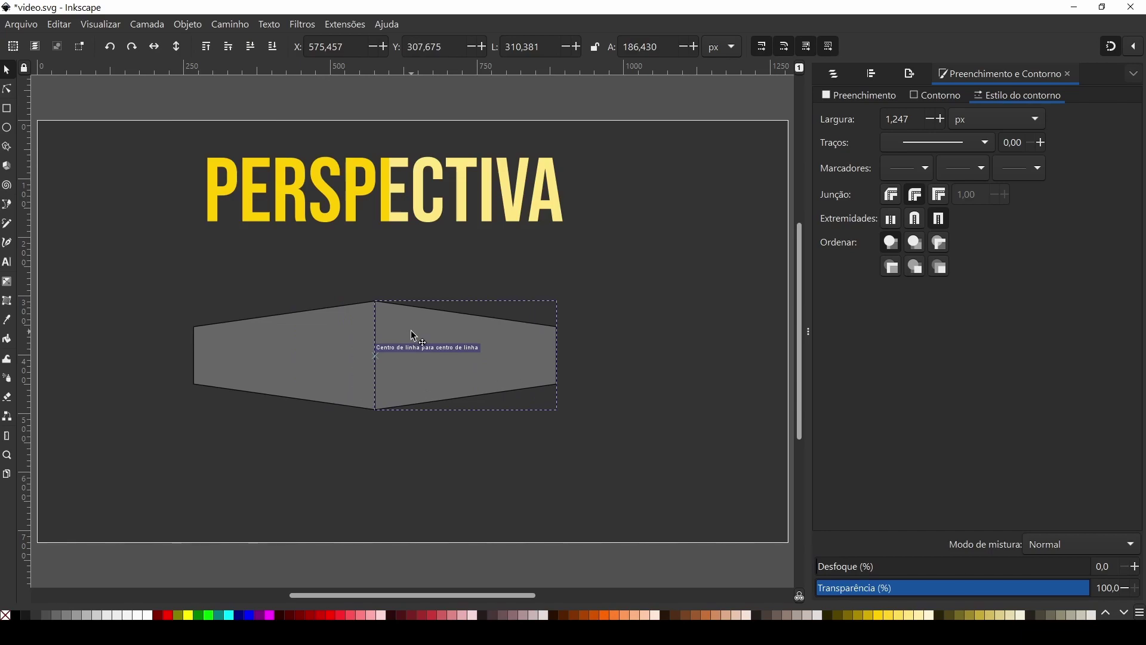
Select both grey halves and remove their outline
{"action": "left_click", "coordinate": [413, 495]}
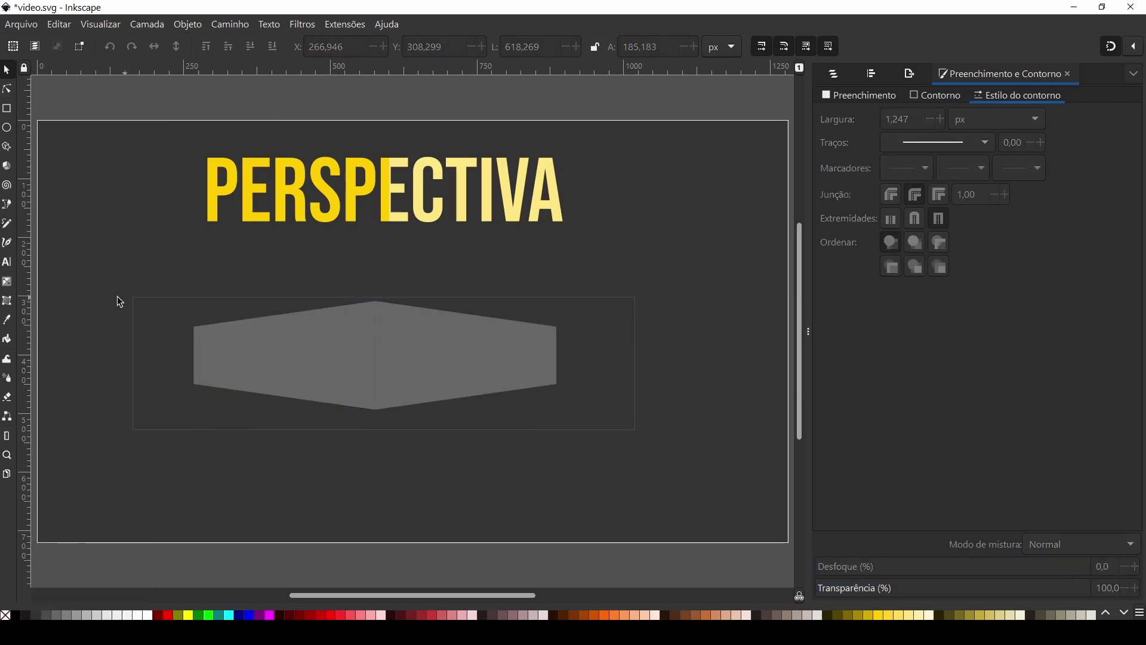
{"action": "left_click_drag", "start_coordinate": [117, 297], "coordinate": [135, 309]}
{"action": "key", "text": "ctrl+plus"}
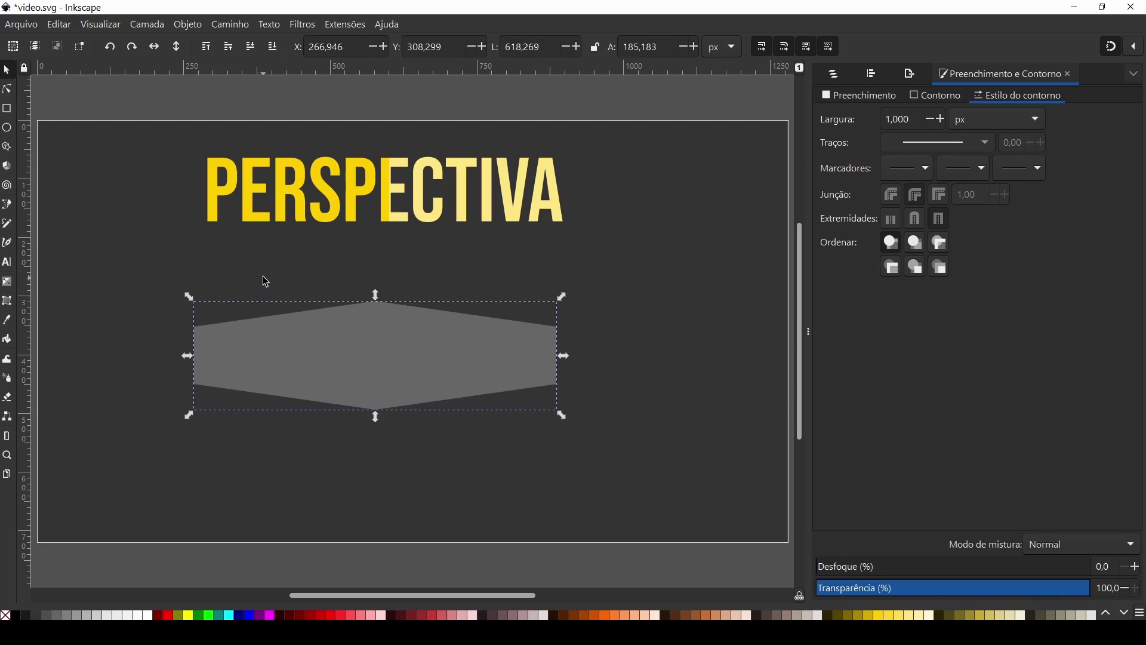
{"action": "left_click", "coordinate": [267, 281]}
Move PERSPI down and left, away from ECTIVA, and open the Path menu
{"action": "left_click", "coordinate": [324, 190]}
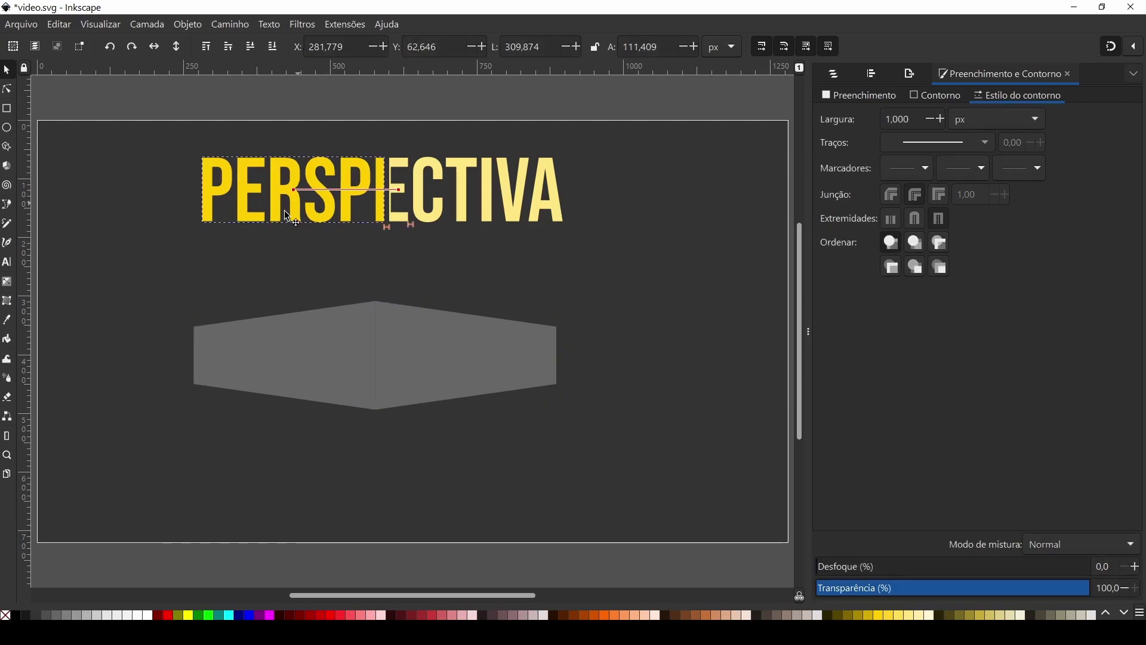
{"action": "left_click_drag", "start_coordinate": [288, 216], "coordinate": [243, 248]}
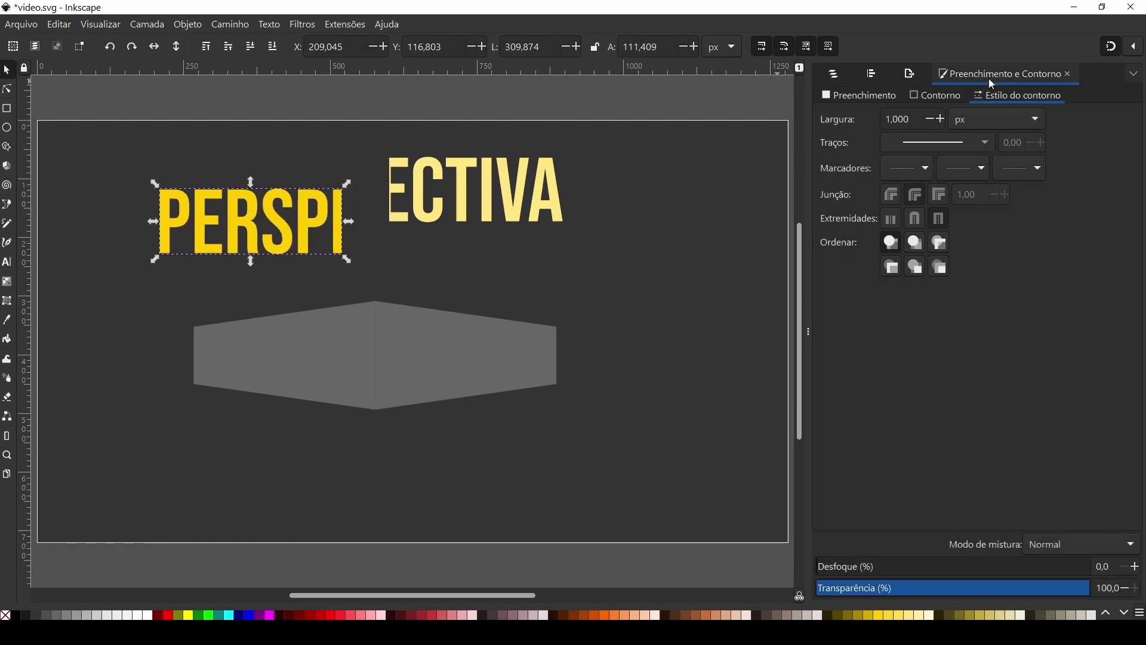
{"action": "left_click", "coordinate": [232, 25]}
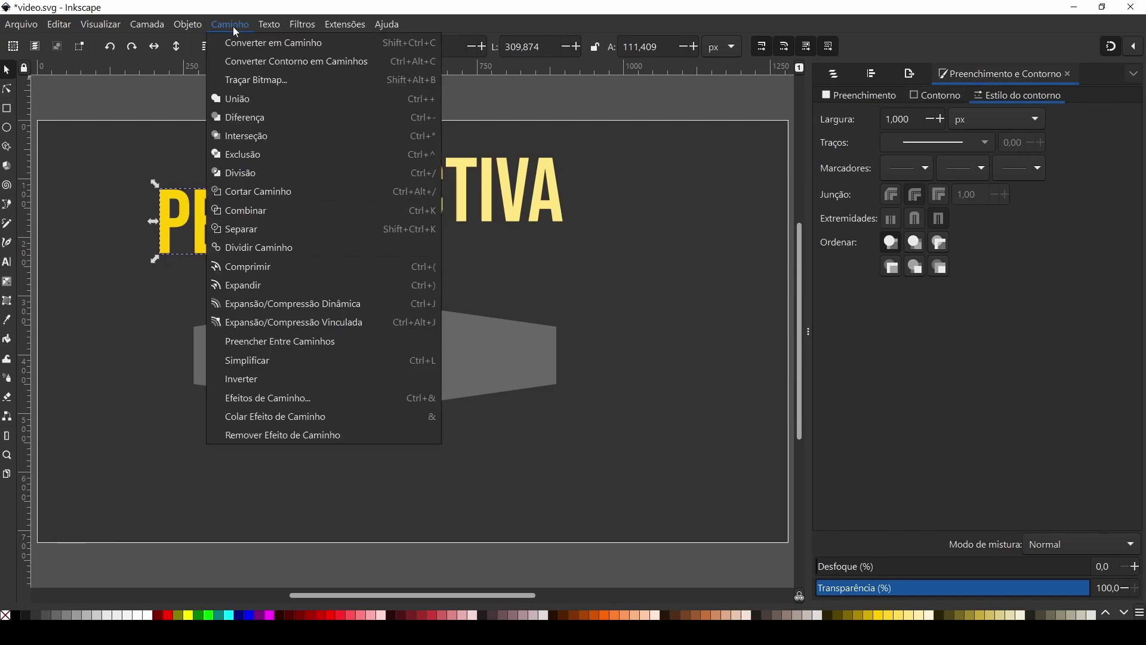
Add the Perspective/Envelope path effect to PERSPI from the Path Effects panel
{"action": "left_click", "coordinate": [265, 399]}
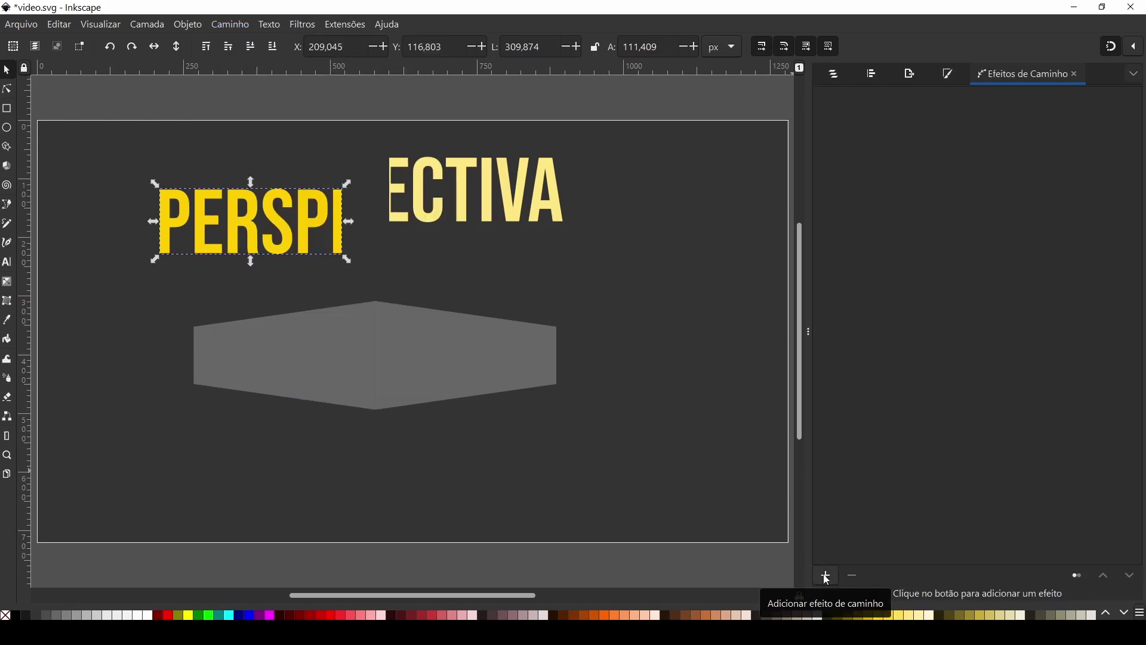
{"action": "left_click", "coordinate": [827, 576]}
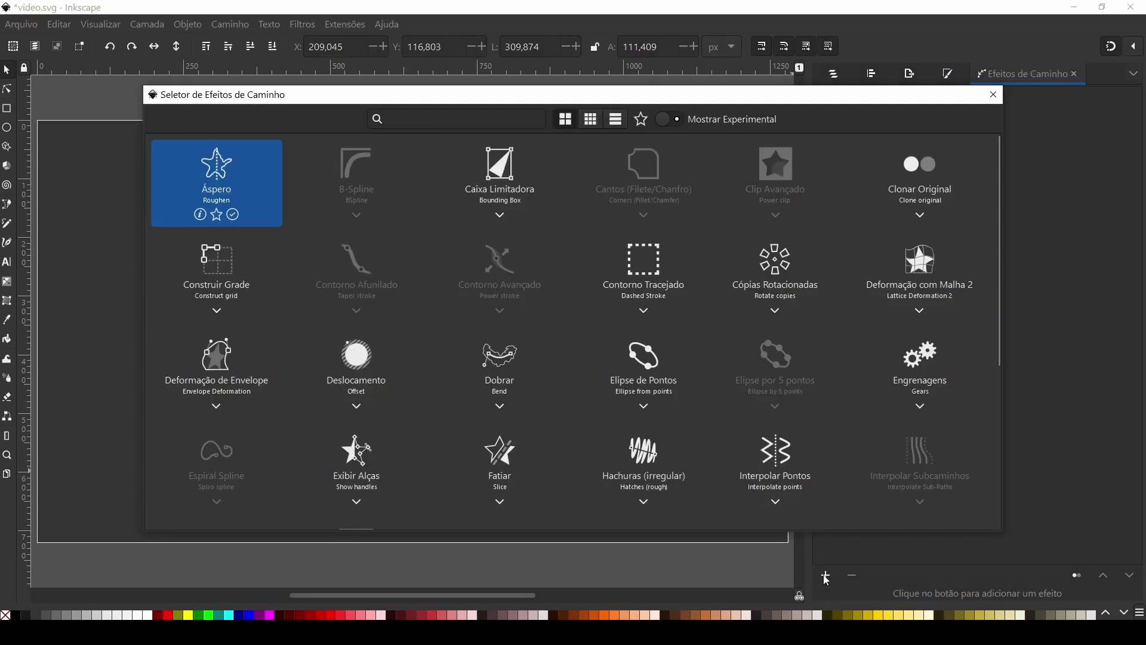
{"action": "scroll", "coordinate": [323, 259], "scroll_direction": "down", "scroll_amount": 2}
{"action": "scroll", "coordinate": [327, 263], "scroll_direction": "down", "scroll_amount": 3}
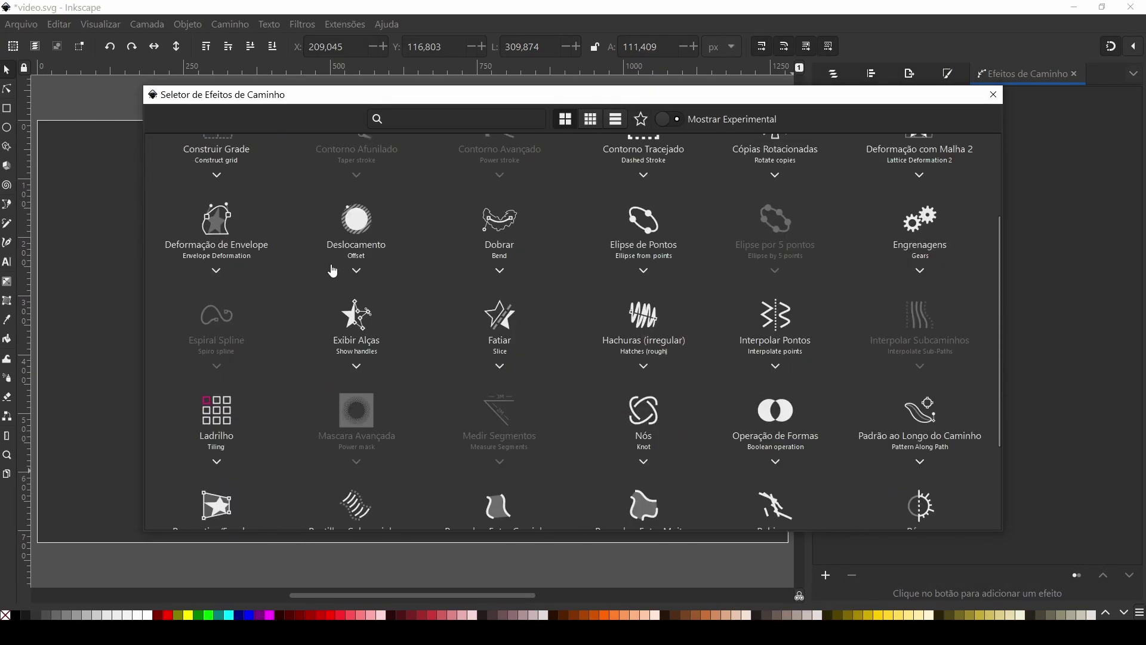
{"action": "scroll", "coordinate": [333, 280], "scroll_direction": "down", "scroll_amount": 3}
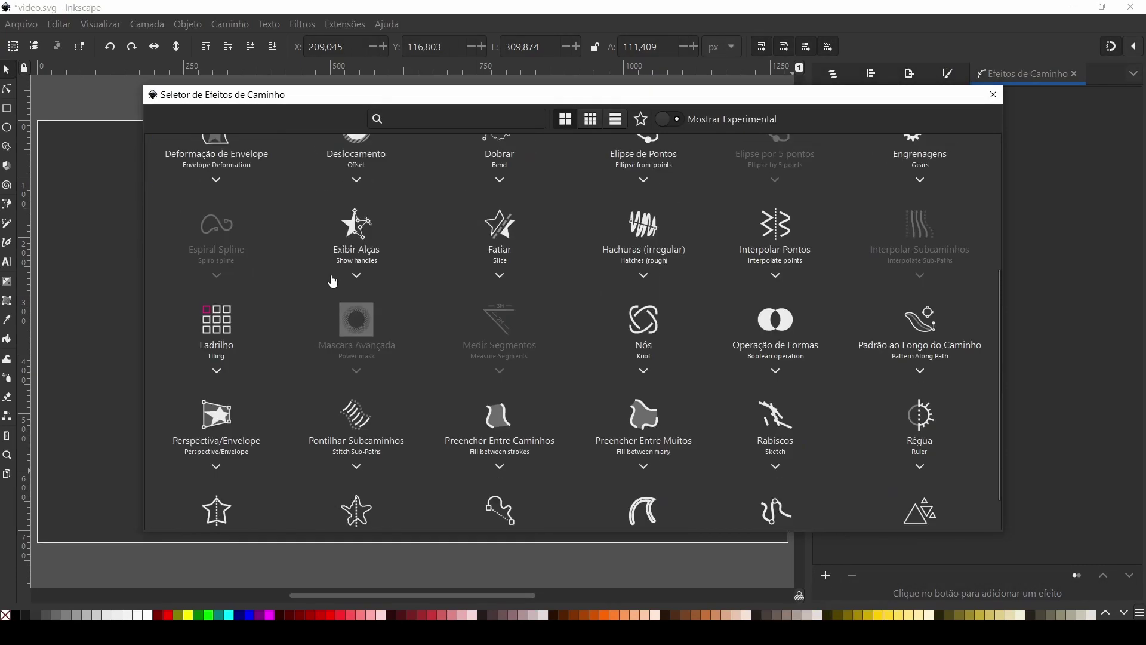
{"action": "left_click", "coordinate": [213, 429]}
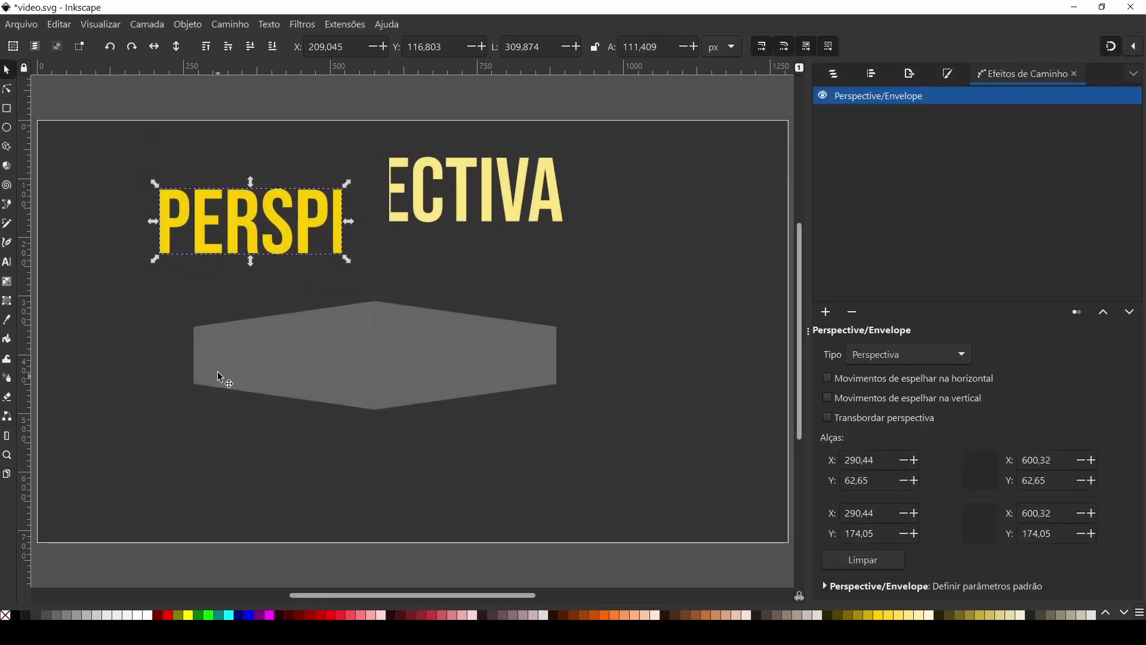
Place PERSPI, raised to top, centred on the grey shape's left half
{"action": "left_click_drag", "start_coordinate": [182, 211], "coordinate": [219, 325]}
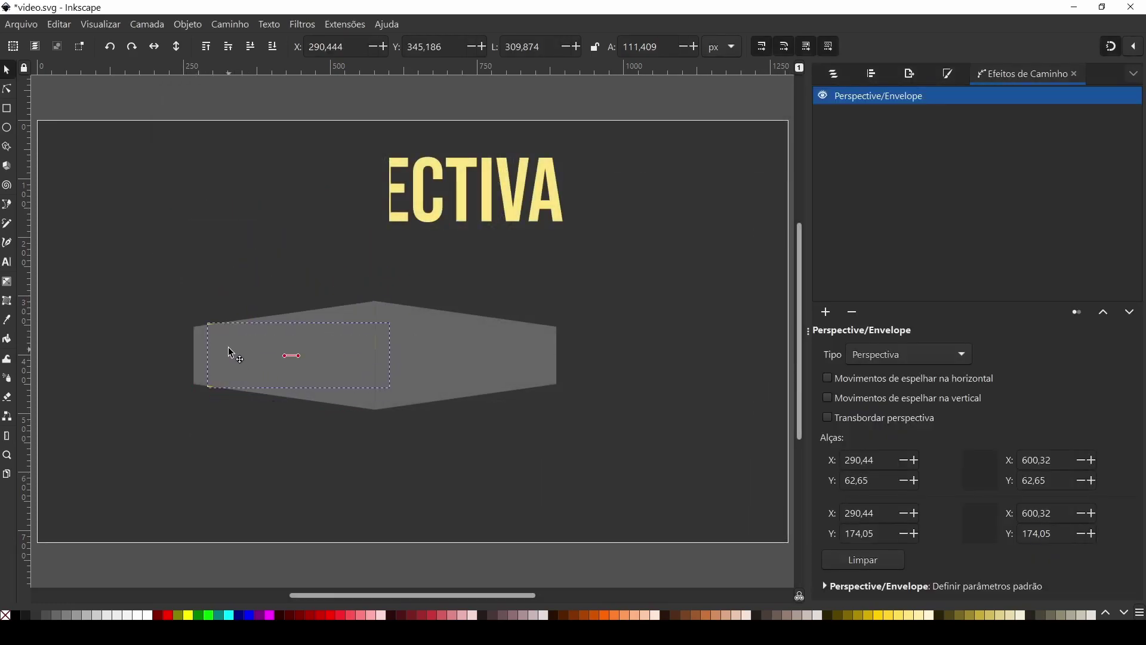
{"action": "left_click", "coordinate": [207, 47]}
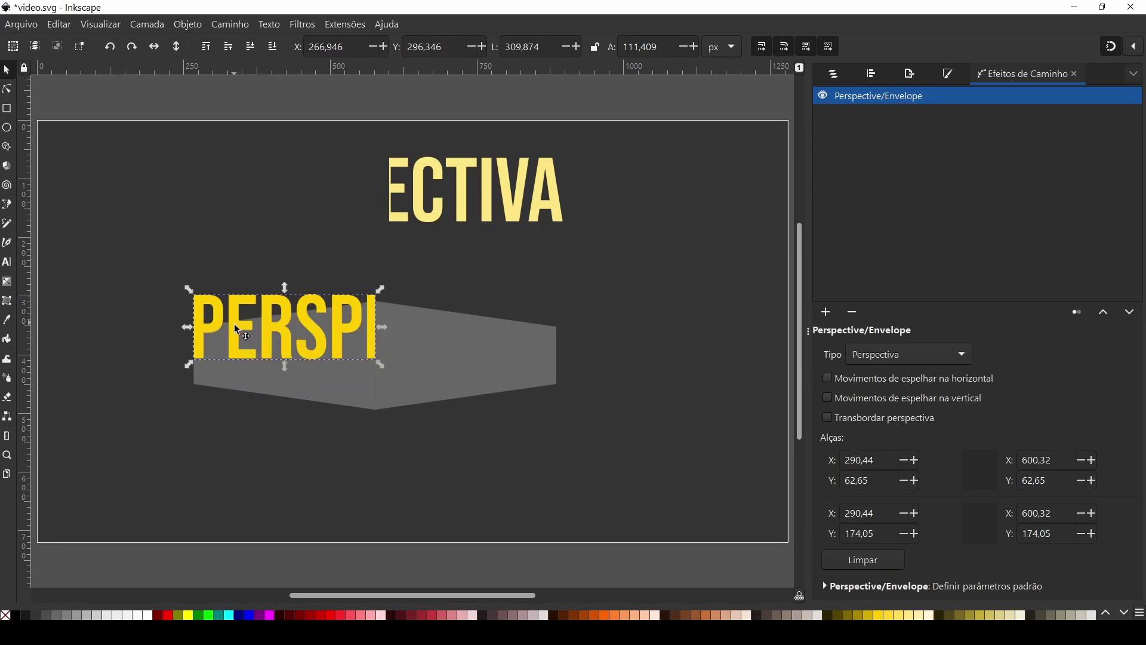
{"action": "left_click_drag", "start_coordinate": [235, 325], "coordinate": [240, 346]}
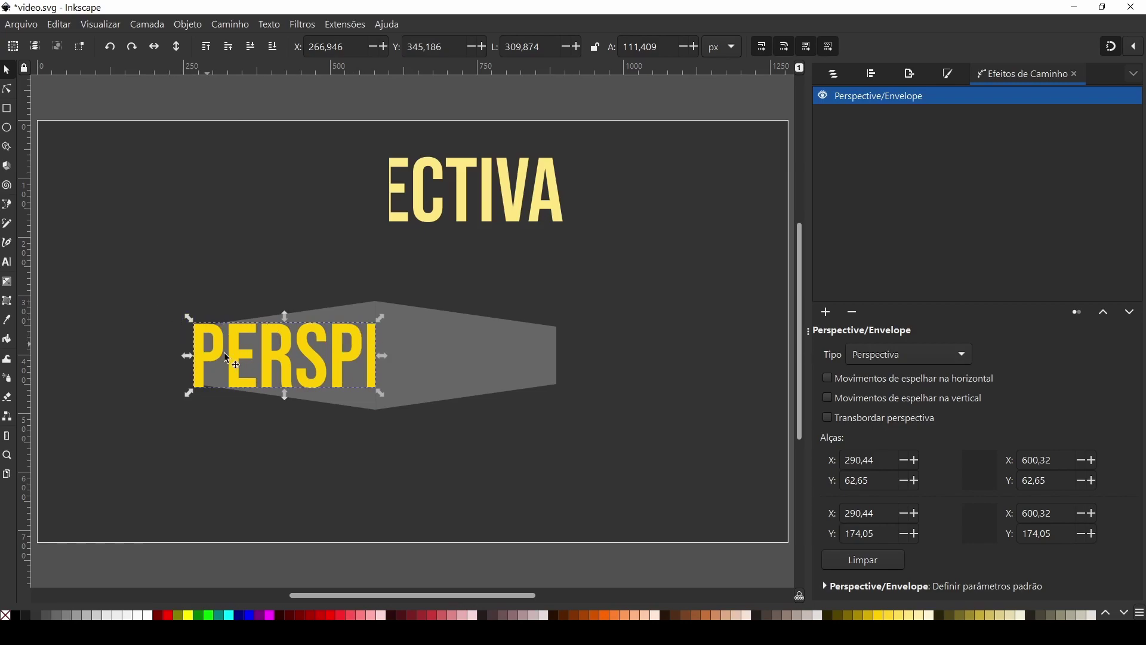
{"action": "scroll", "coordinate": [236, 361], "scroll_direction": "up", "scroll_amount": 2, "text": "ctrl"}
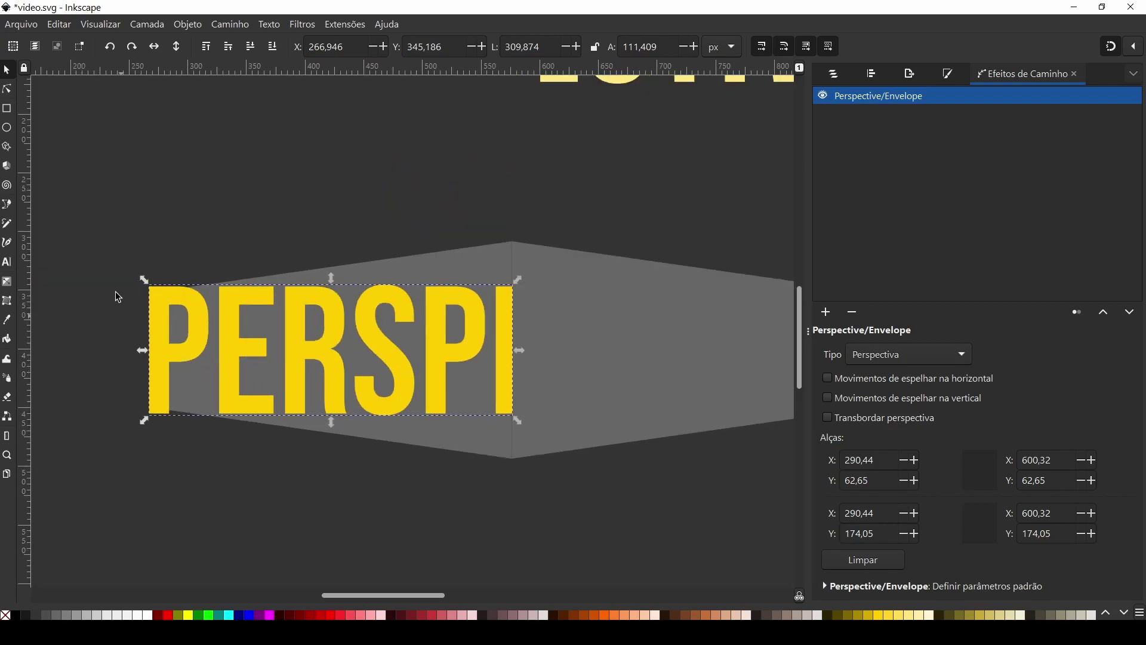
Drag PERSPI's four envelope corners onto the left grey trapezoid, raising the right edge toward the fold
{"action": "left_click", "coordinate": [7, 89]}
{"action": "left_click_drag", "start_coordinate": [150, 287], "coordinate": [153, 298]}
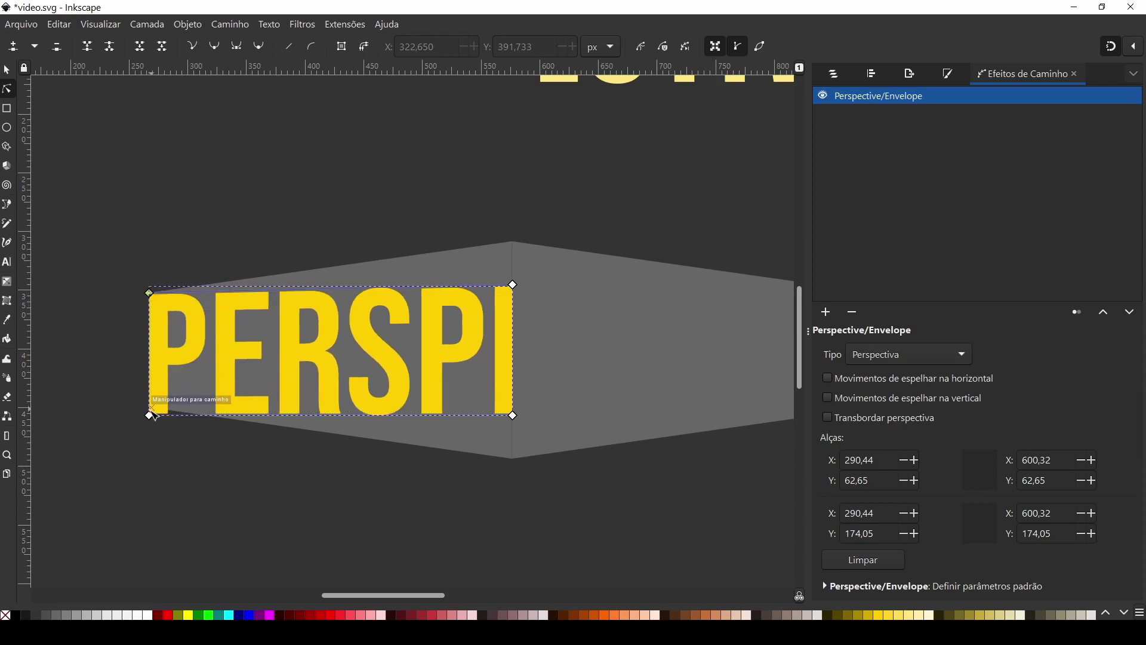
{"action": "left_click_drag", "start_coordinate": [150, 417], "coordinate": [150, 408]}
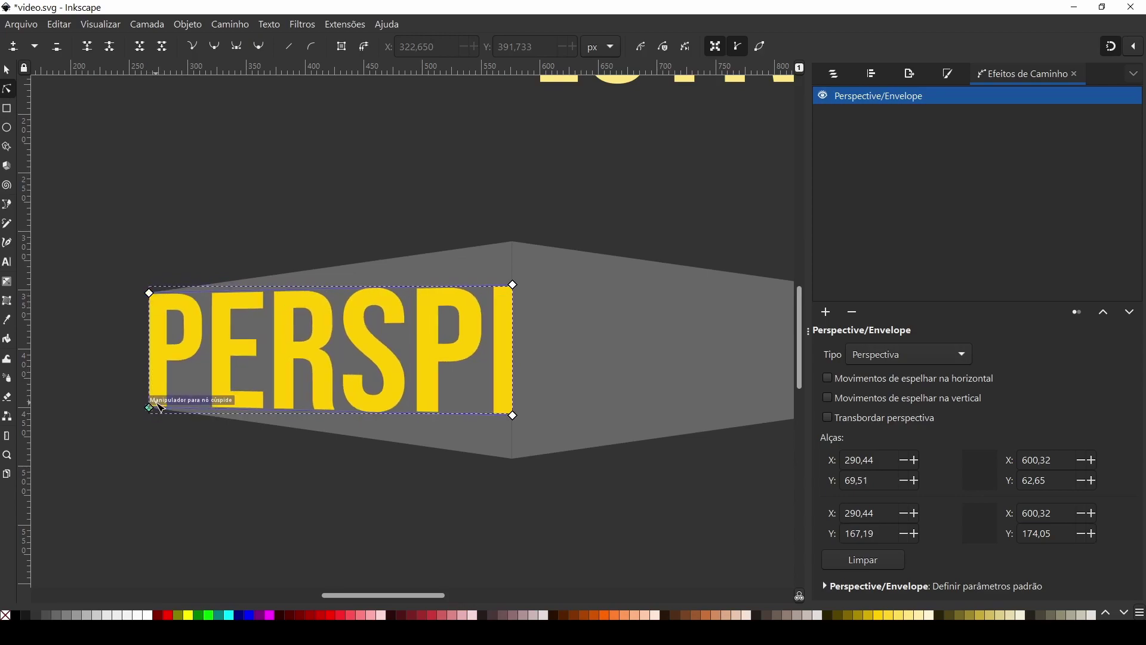
{"action": "left_click_drag", "start_coordinate": [513, 285], "coordinate": [513, 243]}
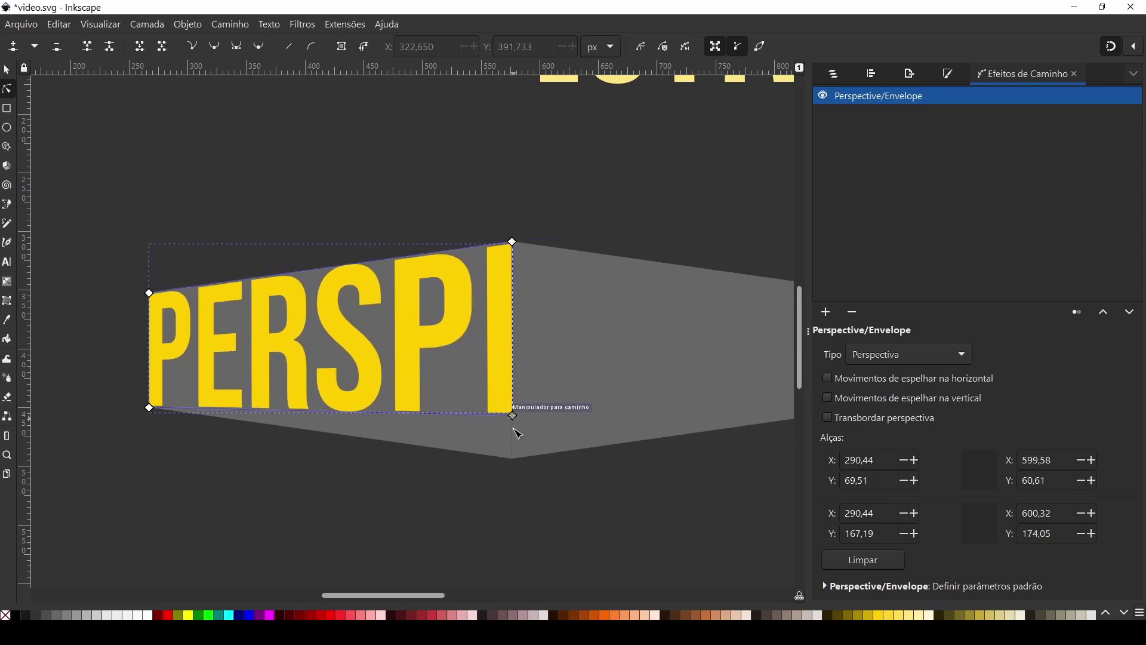
{"action": "left_click_drag", "start_coordinate": [513, 416], "coordinate": [514, 456]}
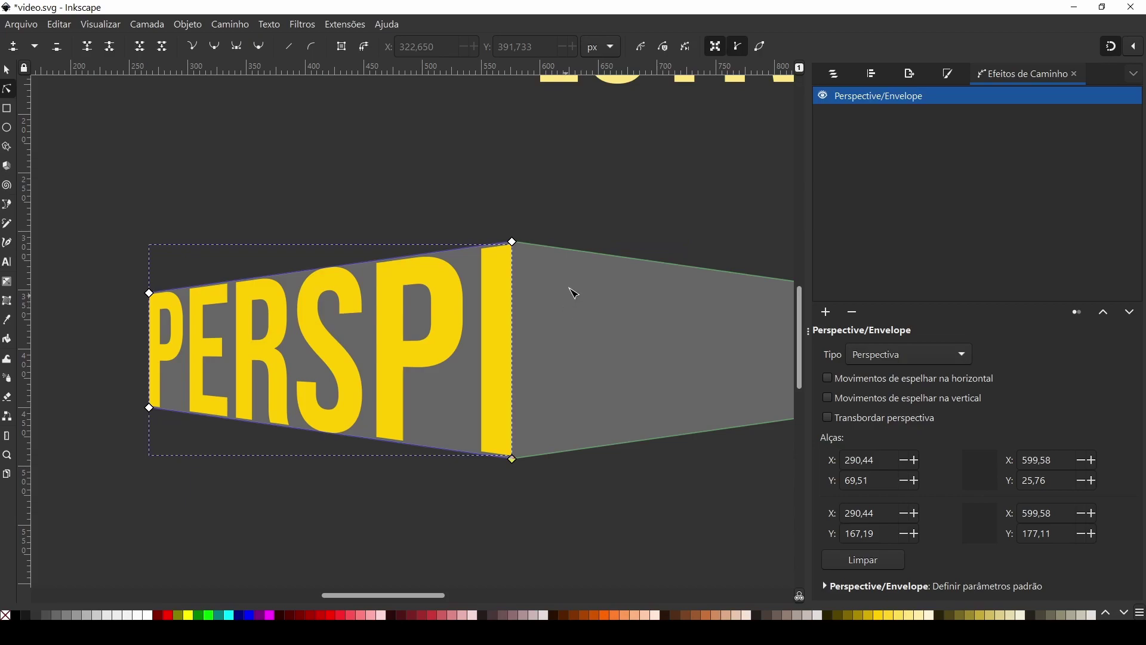
Apply the Perspective/Envelope path effect to the ECTIVA text
{"action": "left_click", "coordinate": [593, 214]}
{"action": "scroll", "coordinate": [593, 213], "scroll_direction": "up", "scroll_amount": 4}
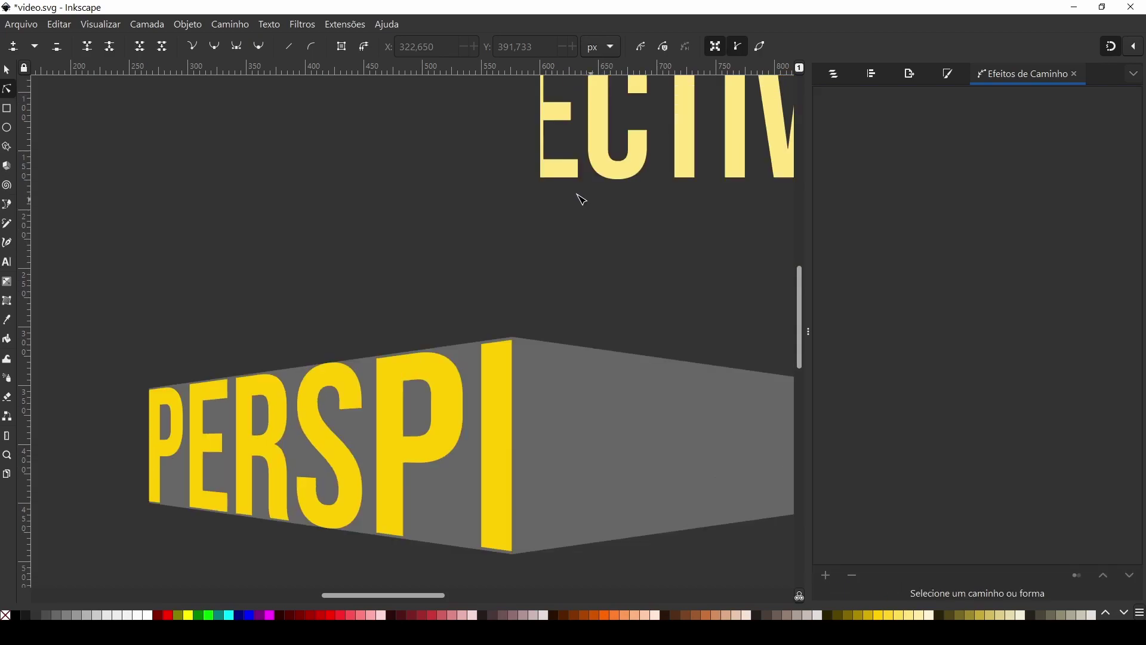
{"action": "left_click", "coordinate": [3, 74]}
{"action": "left_click", "coordinate": [605, 169]}
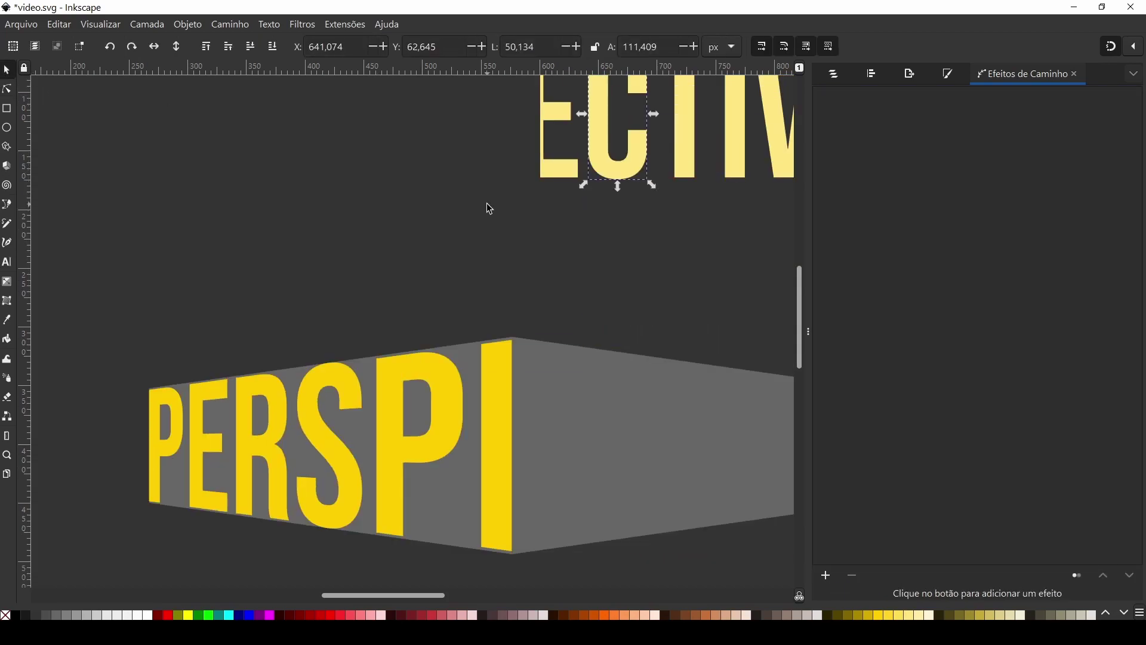
{"action": "key", "text": "5"}
{"action": "left_click", "coordinate": [555, 197]}
{"action": "left_click", "coordinate": [826, 575]}
{"action": "double_click", "coordinate": [225, 473]}
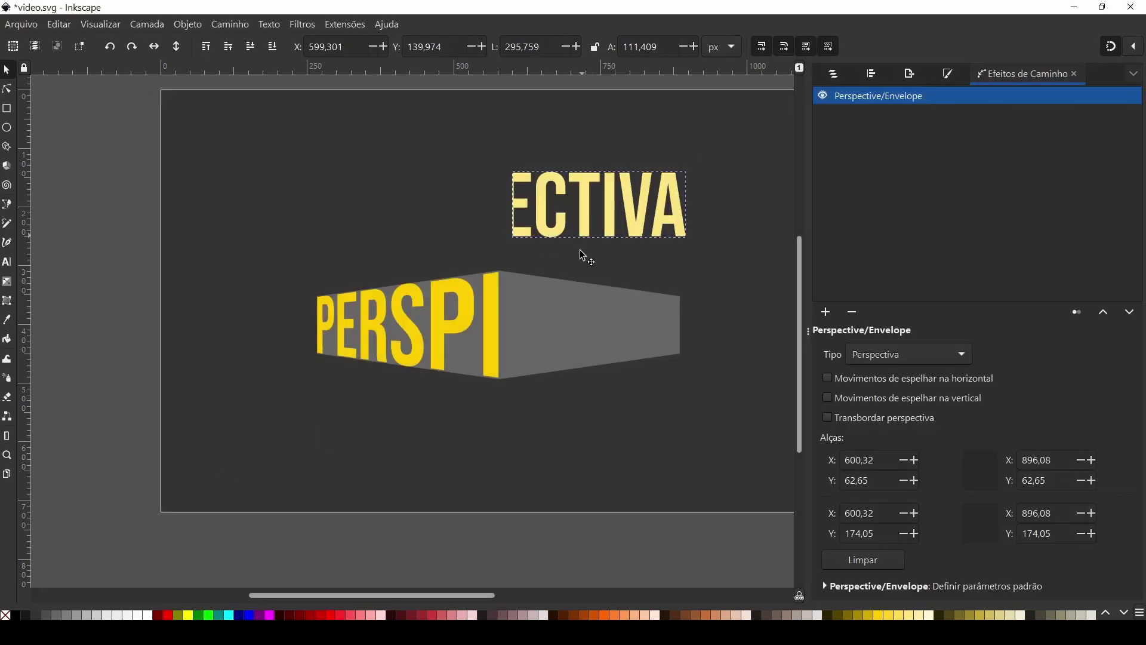
Fit ECTIVA's envelope corners to the right half of the grey shape
{"action": "scroll", "coordinate": [543, 334], "scroll_direction": "up", "scroll_amount": 2}
{"action": "left_click_drag", "start_coordinate": [457, 380], "coordinate": [451, 425]}
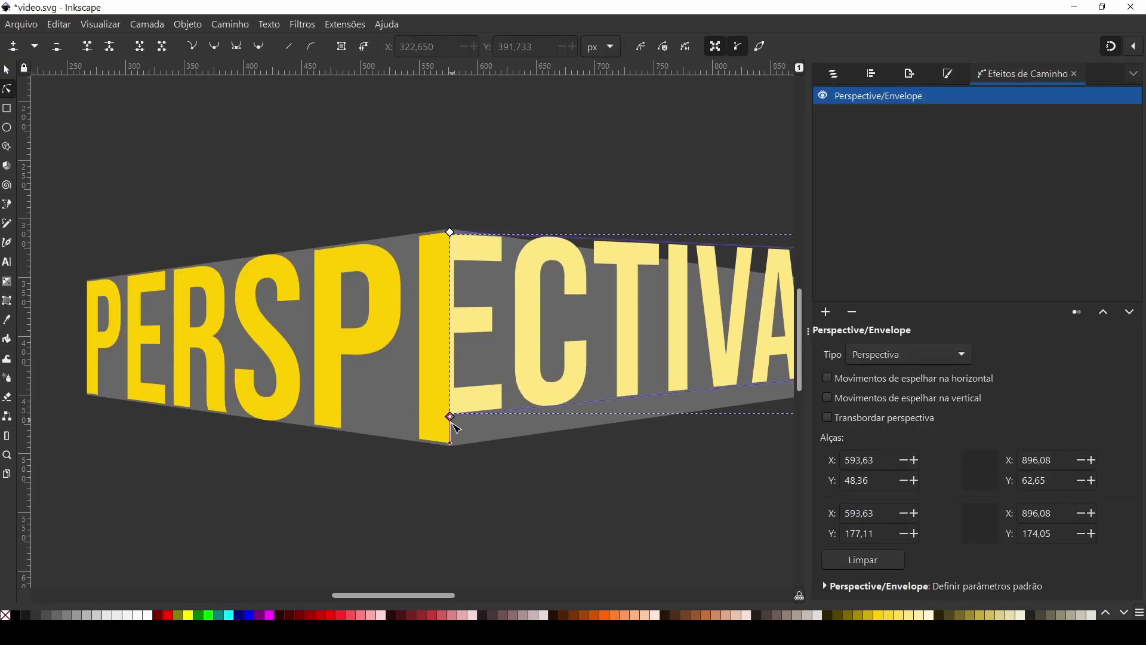
{"action": "scroll", "coordinate": [418, 334], "scroll_direction": "right", "scroll_amount": 5}
{"action": "left_click_drag", "start_coordinate": [553, 388], "coordinate": [554, 395]}
{"action": "left_click_drag", "start_coordinate": [555, 274], "coordinate": [555, 280]}
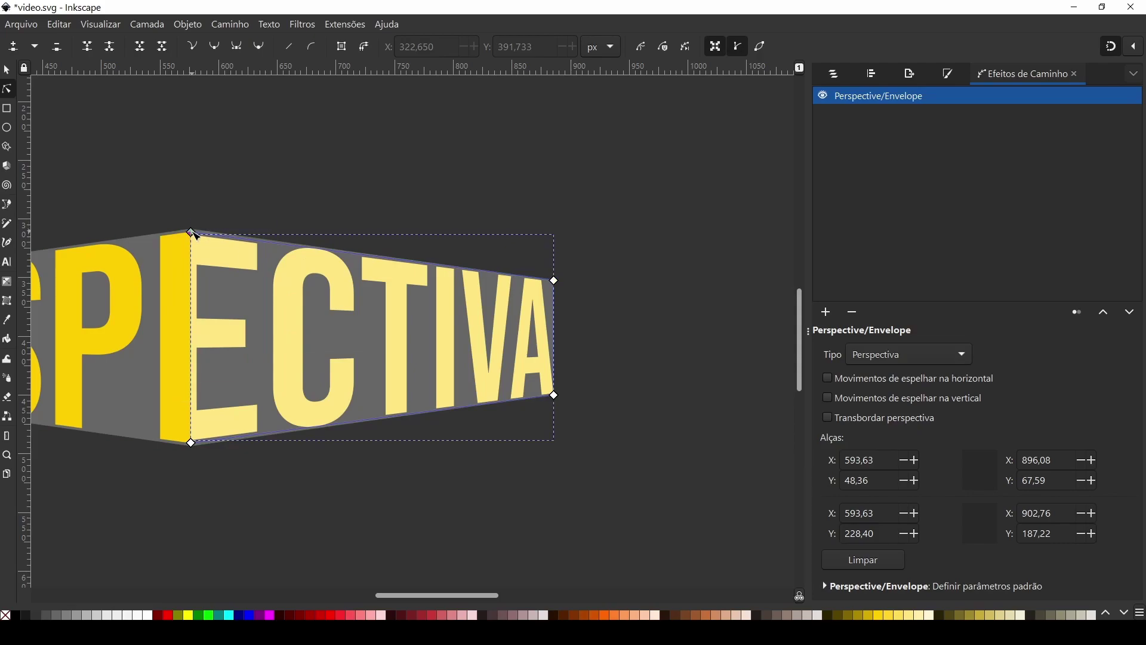
{"action": "key", "text": "Escape"}
{"action": "left_click", "coordinate": [227, 335]}
{"action": "key", "text": "n"}
{"action": "left_click", "coordinate": [214, 439]}
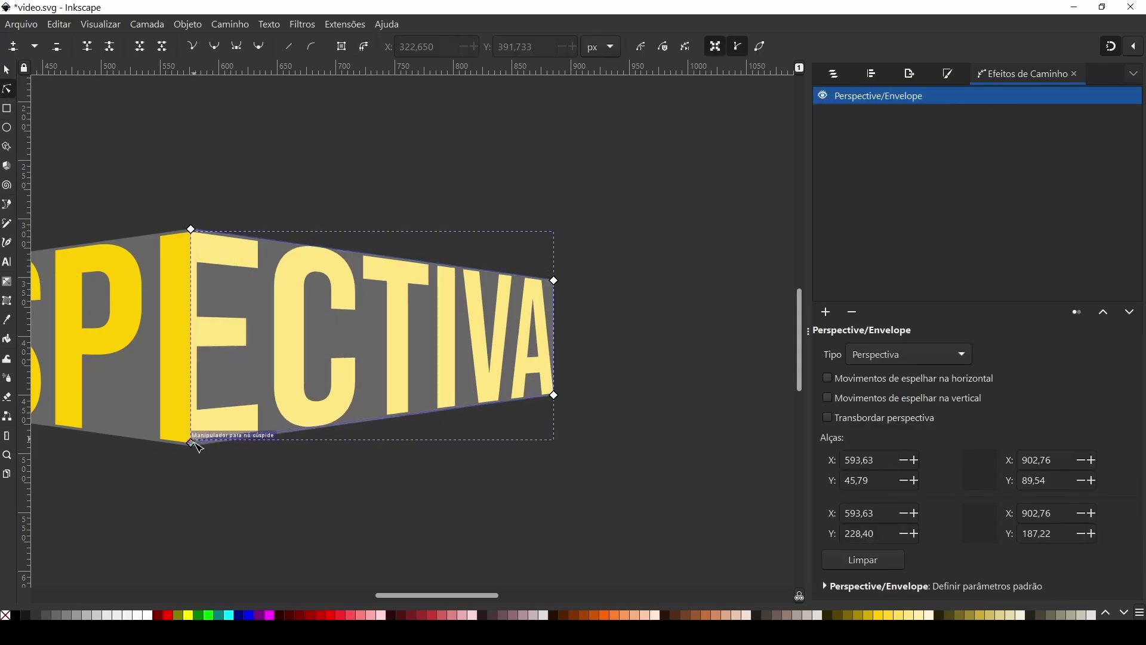
{"action": "left_click", "coordinate": [242, 482]}
Zoom to the whole page and select the bent word with its grey backing
{"action": "key", "text": "5"}
{"action": "key", "text": "s"}
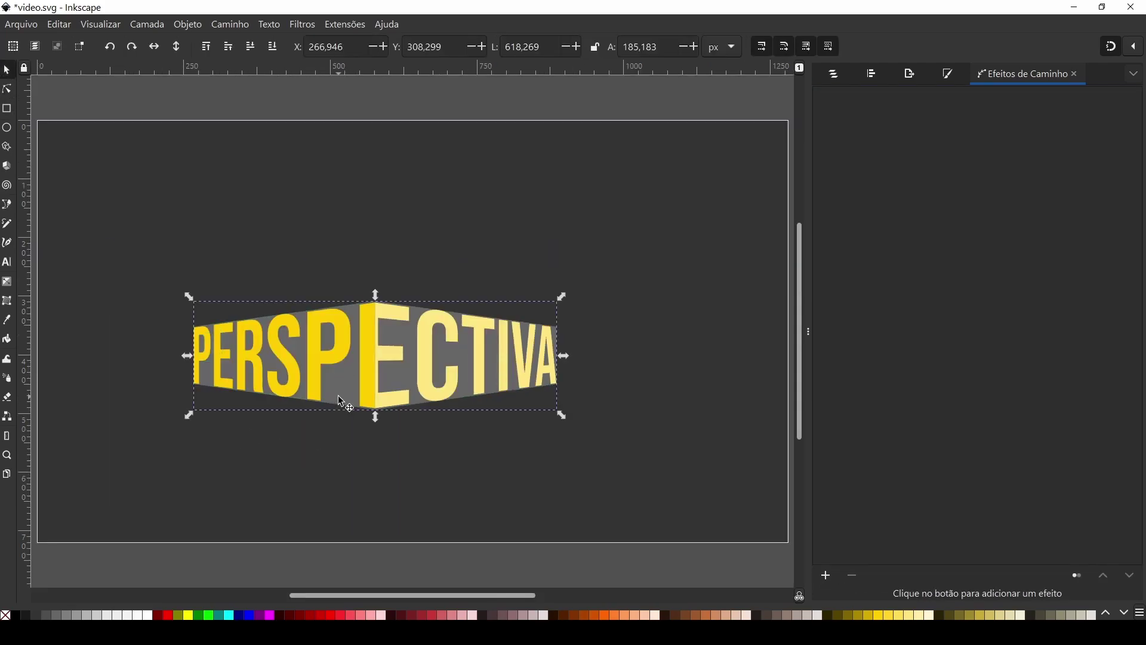
{"action": "left_click", "coordinate": [392, 362]}
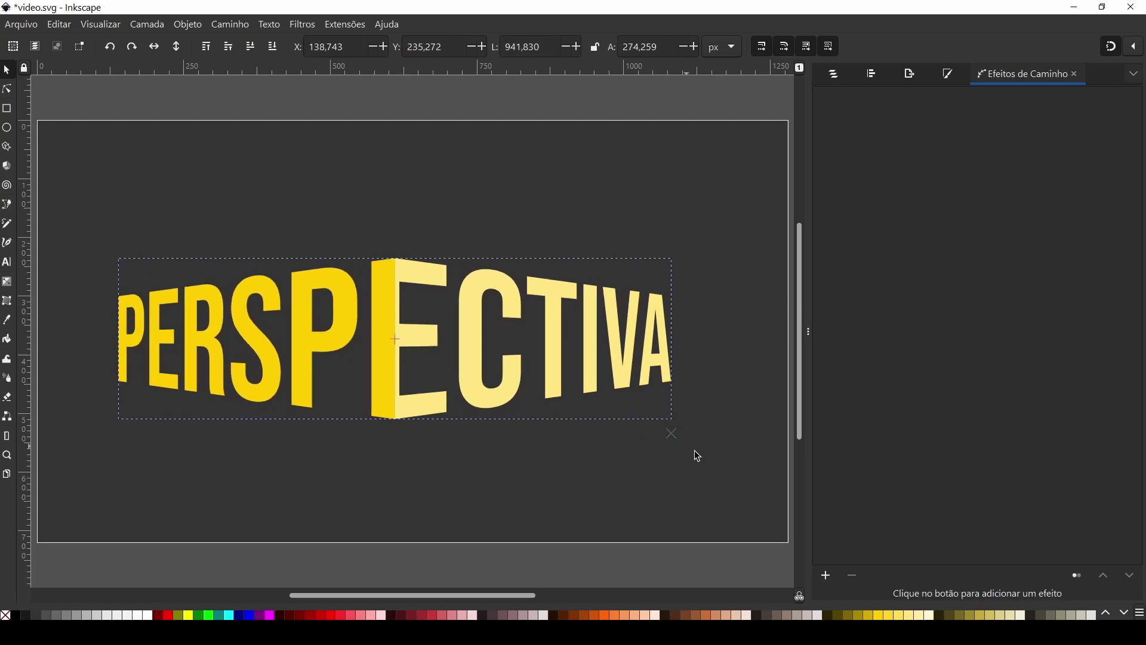